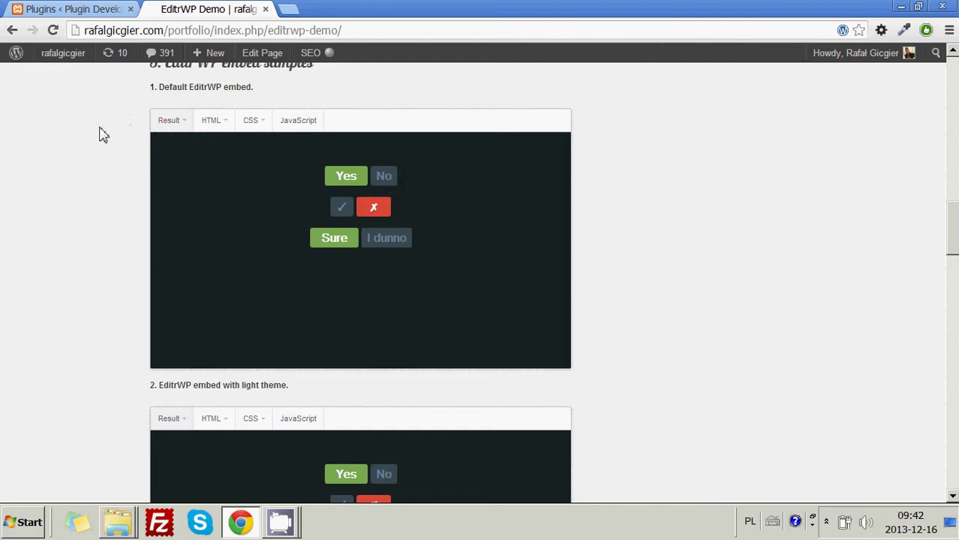
Step: Try out the Yes/No and check/cross switches in the result view of the default EditrWP embed
click(346, 207)
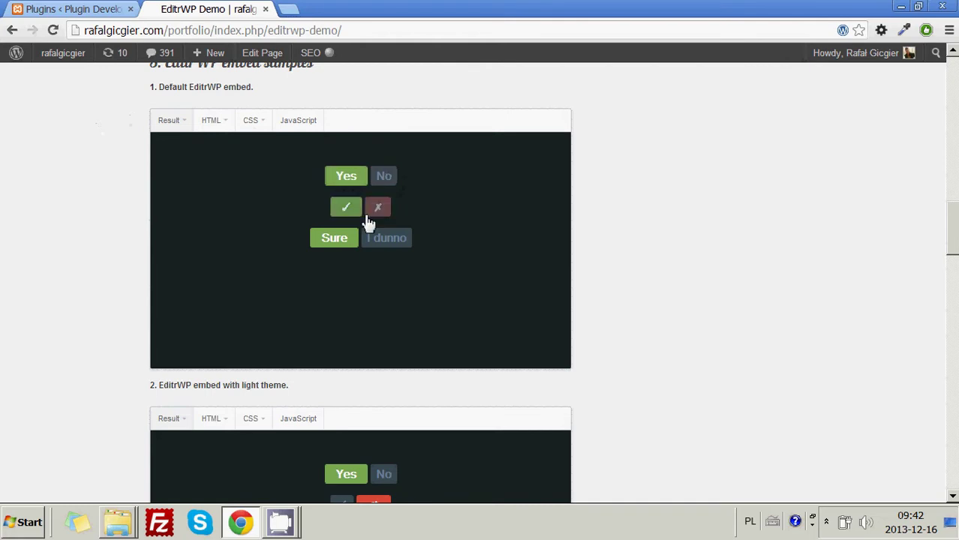
click(349, 213)
click(349, 212)
click(359, 180)
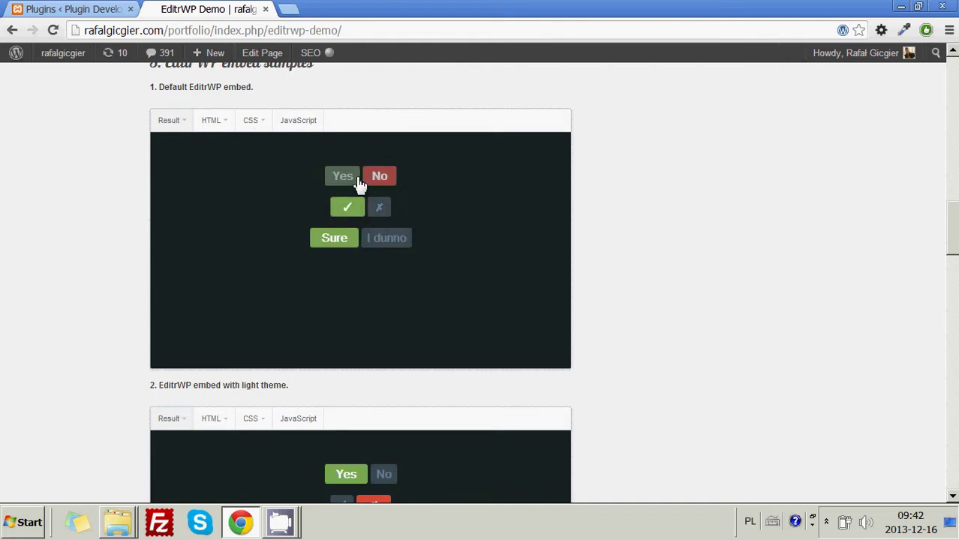
click(379, 176)
click(383, 177)
click(380, 207)
click(347, 181)
click(347, 208)
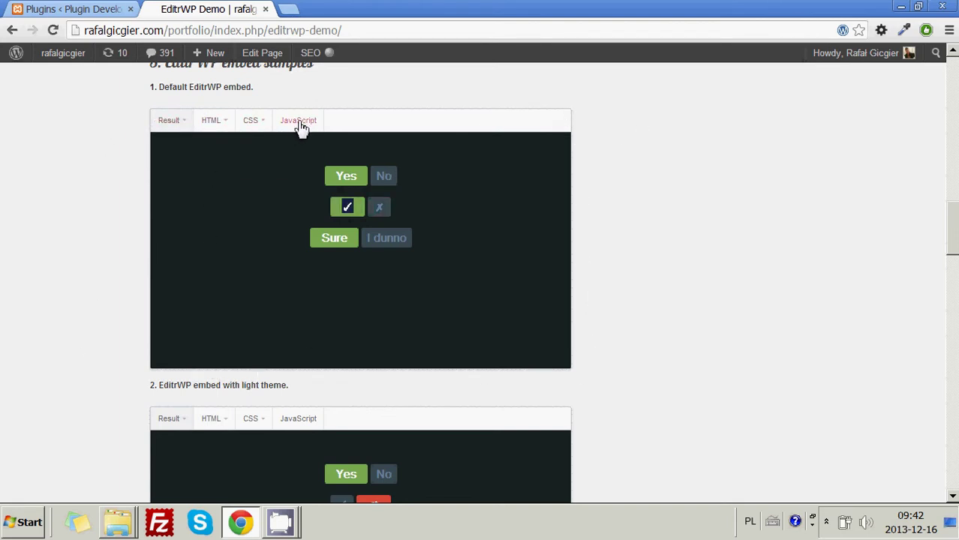
Step: Show the radio.html result in the default embed and try its "hell yeah", "a little" and "nope" options
mouse_move(224, 126)
mouse_move(171, 121)
click(179, 162)
click(402, 174)
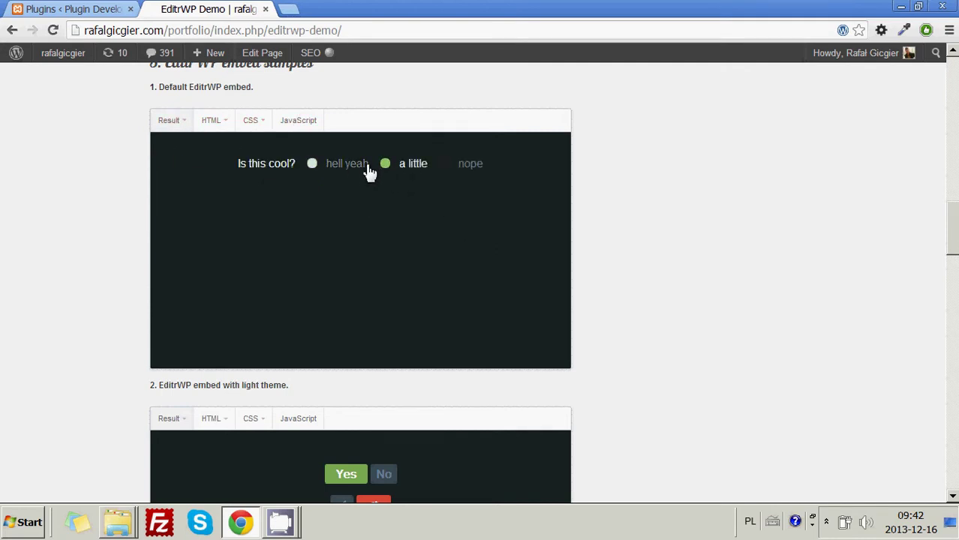
click(367, 171)
click(471, 177)
click(356, 172)
Step: View the radio.html source and the JavaScript code of the default embed
mouse_move(223, 122)
click(219, 154)
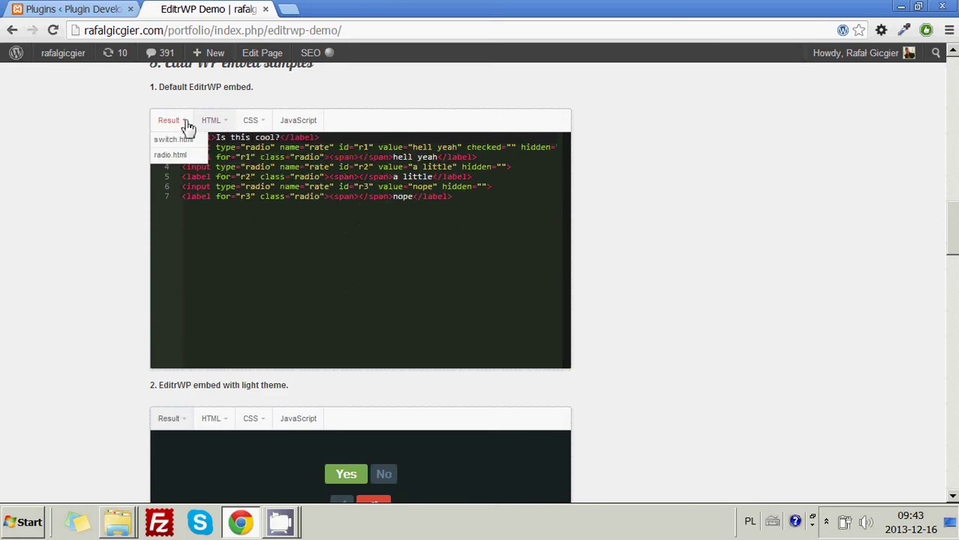
mouse_move(251, 122)
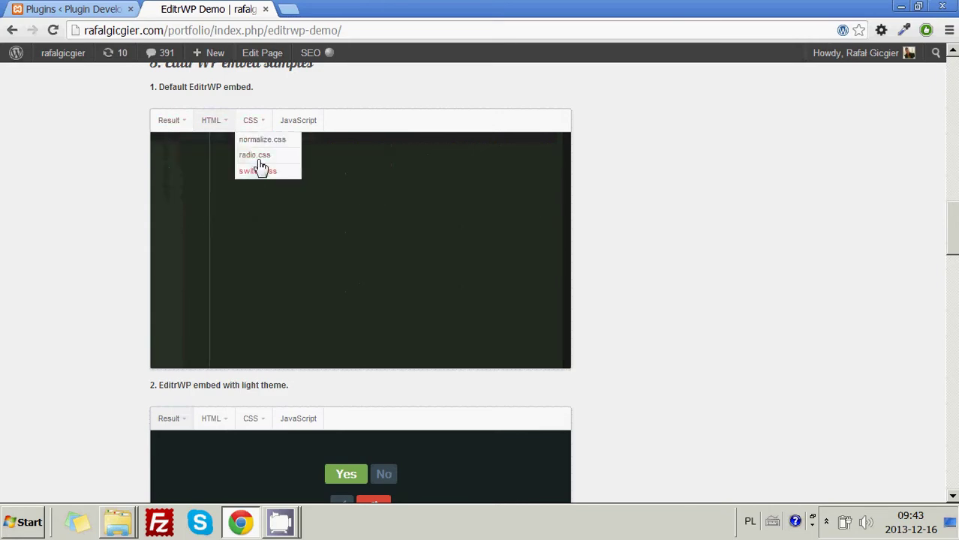
click(299, 121)
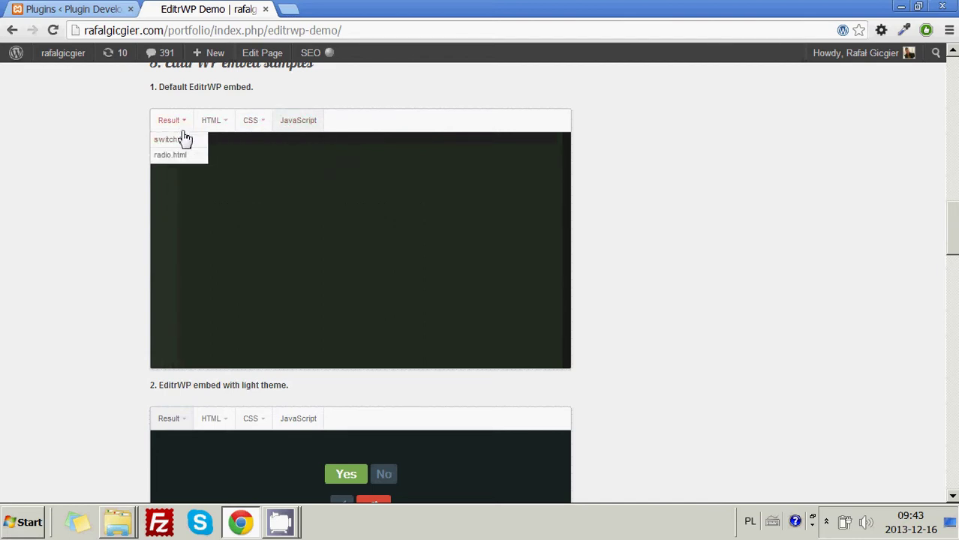
Step: Show the switch.html result in the default embed and toggle its Yes/No and check/cross switches
click(183, 139)
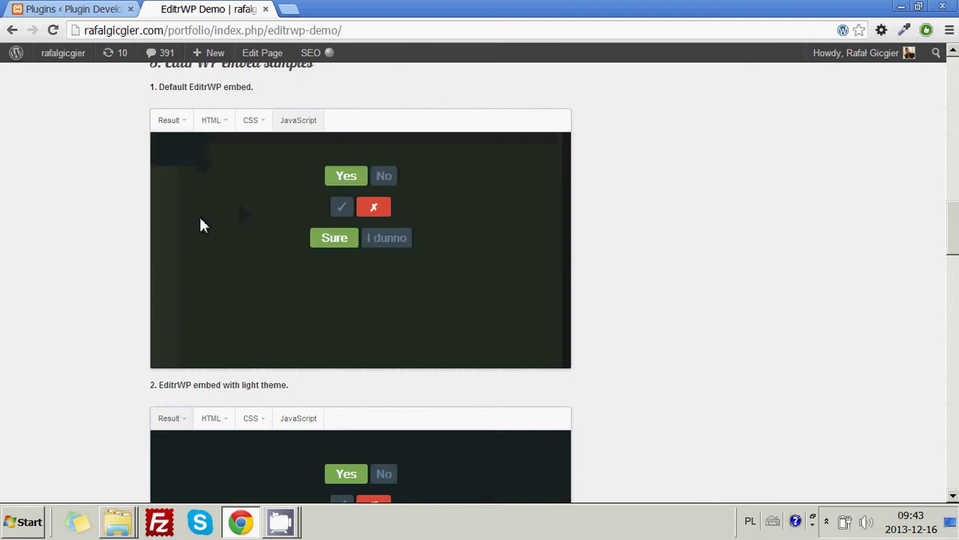
click(340, 207)
click(378, 178)
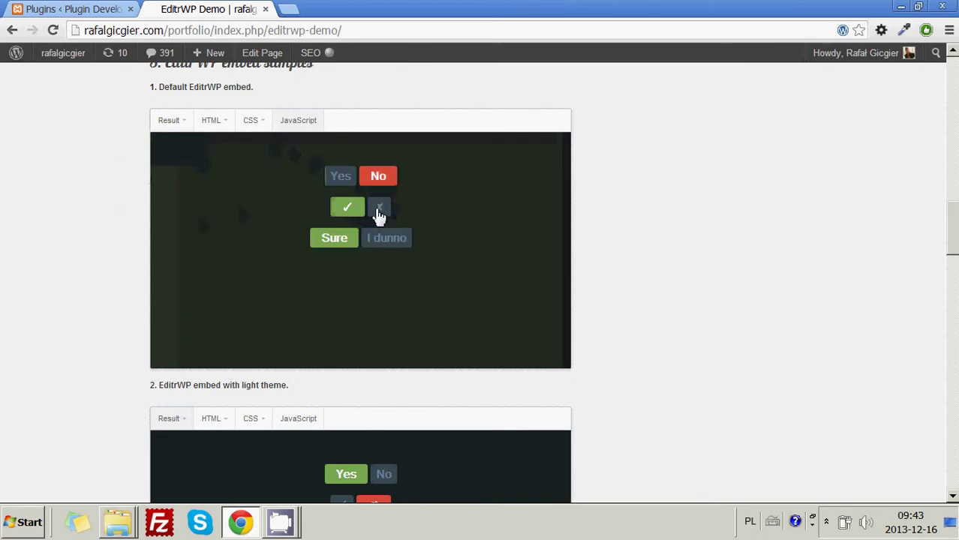
click(379, 210)
click(347, 207)
click(344, 180)
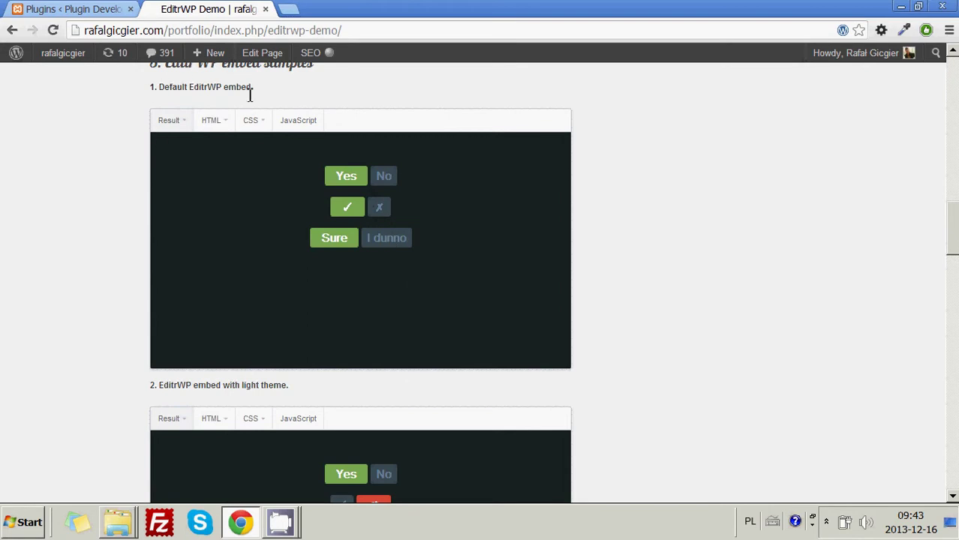
Step: Set the html background to white in switch.css of the default embed
mouse_move(254, 122)
click(264, 172)
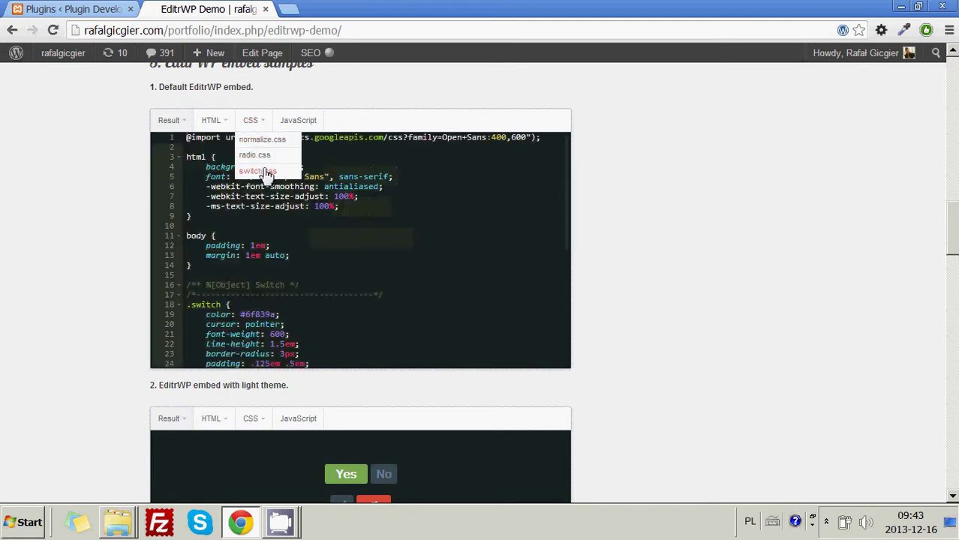
click(412, 206)
mouse_move(253, 120)
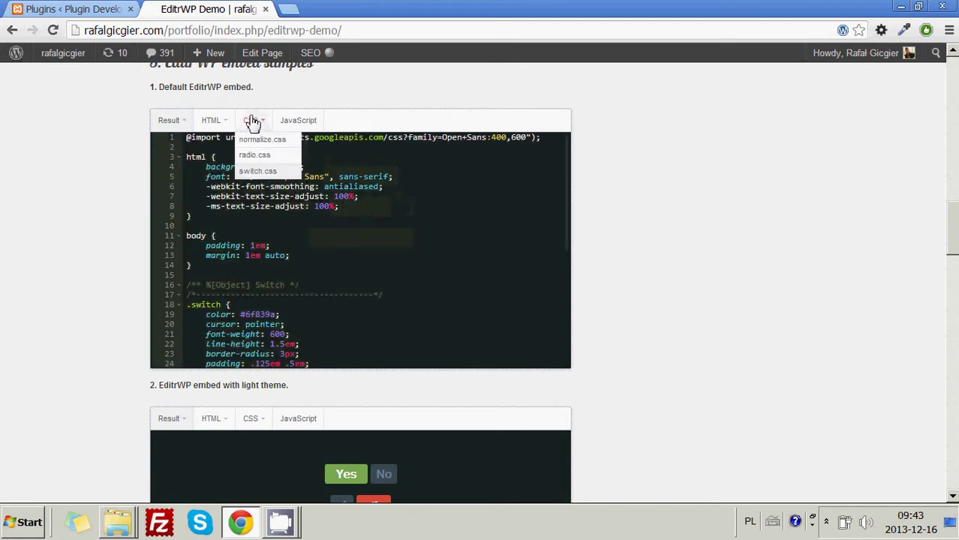
click(405, 216)
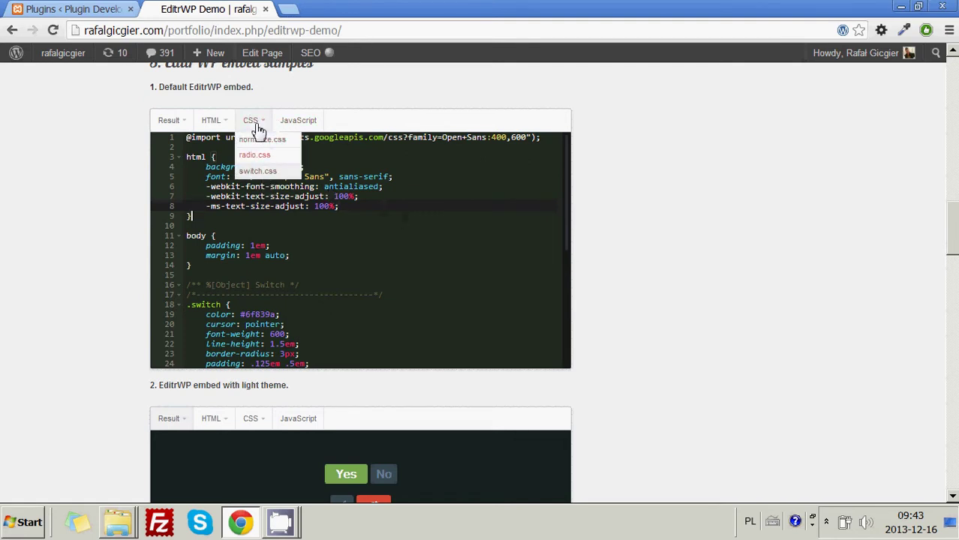
mouse_move(215, 122)
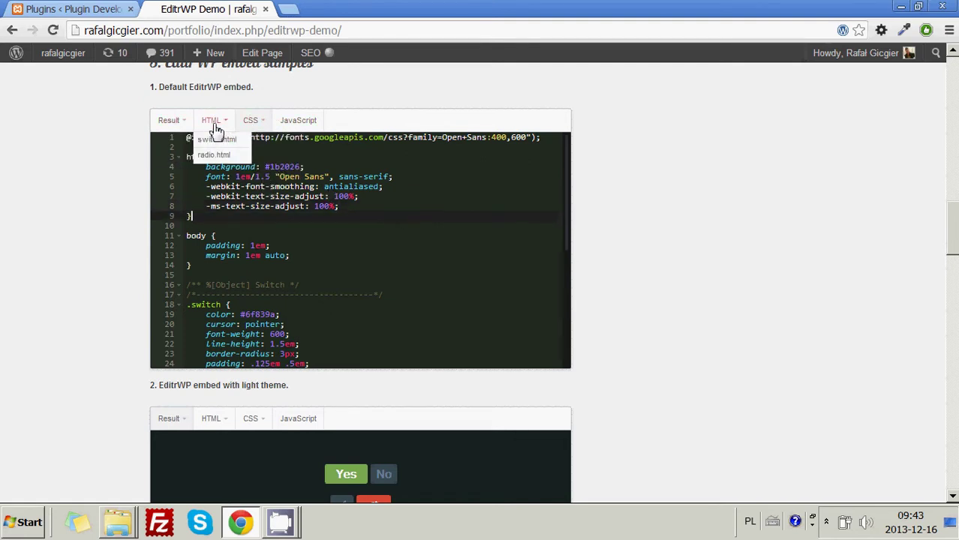
mouse_move(178, 117)
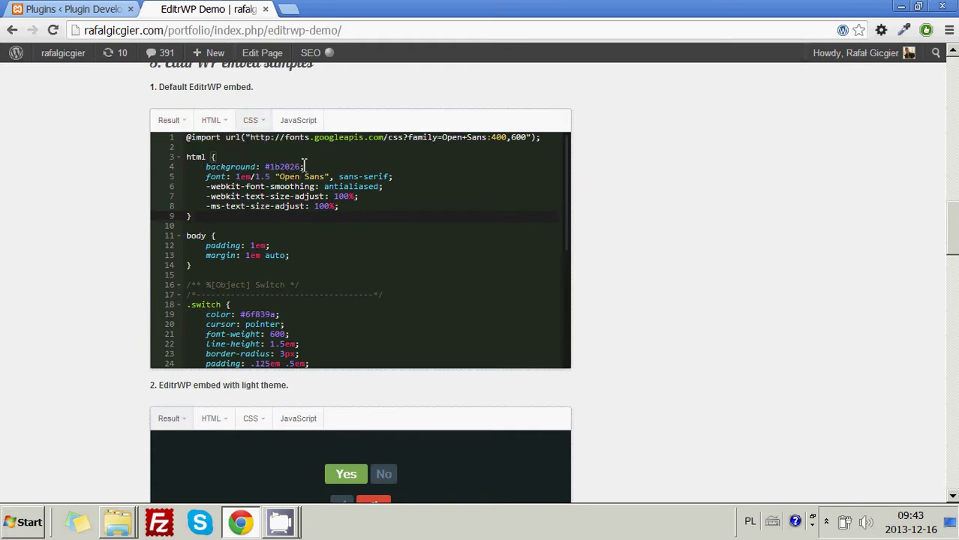
drag(300, 167, 265, 166)
key(BackSpace)
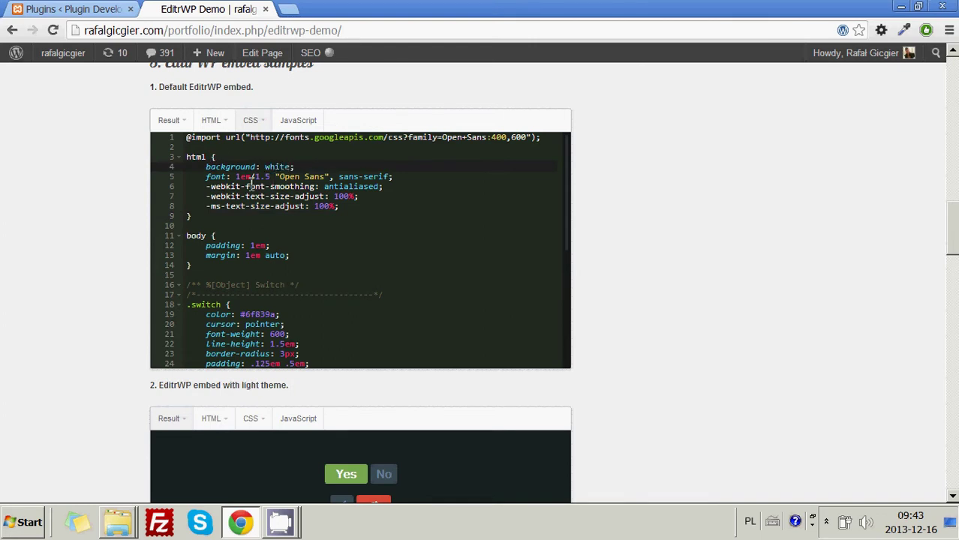
Step: Preview the switch.html result with the edited stylesheet and toggle the Yes/No and check/cross switches
click(174, 148)
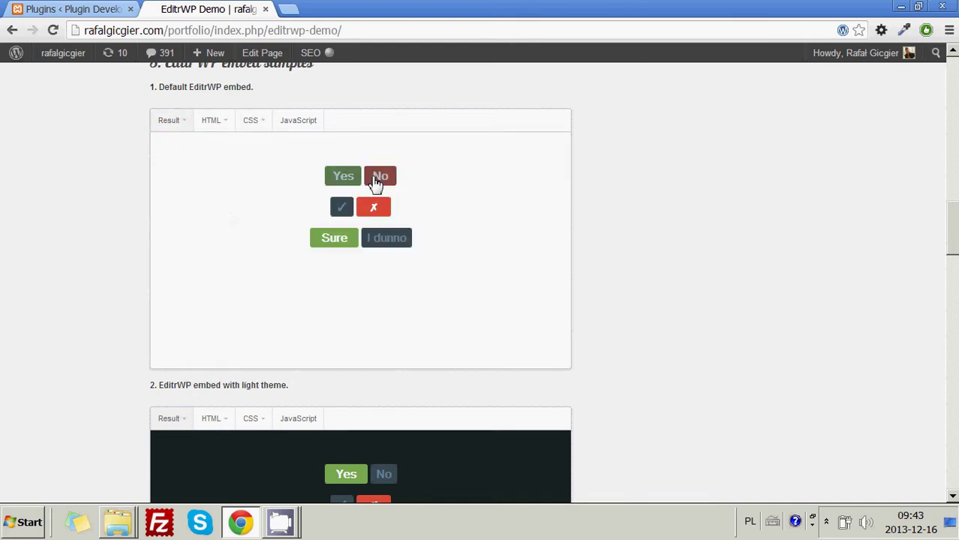
click(376, 180)
click(341, 208)
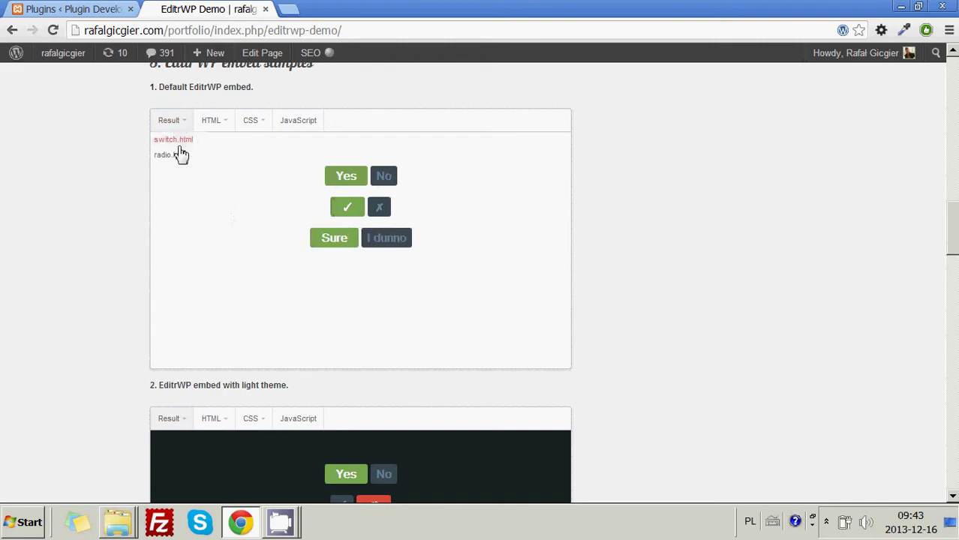
Step: Preview the radio.html result in the default embed and try its radio options
click(181, 153)
click(391, 166)
click(446, 166)
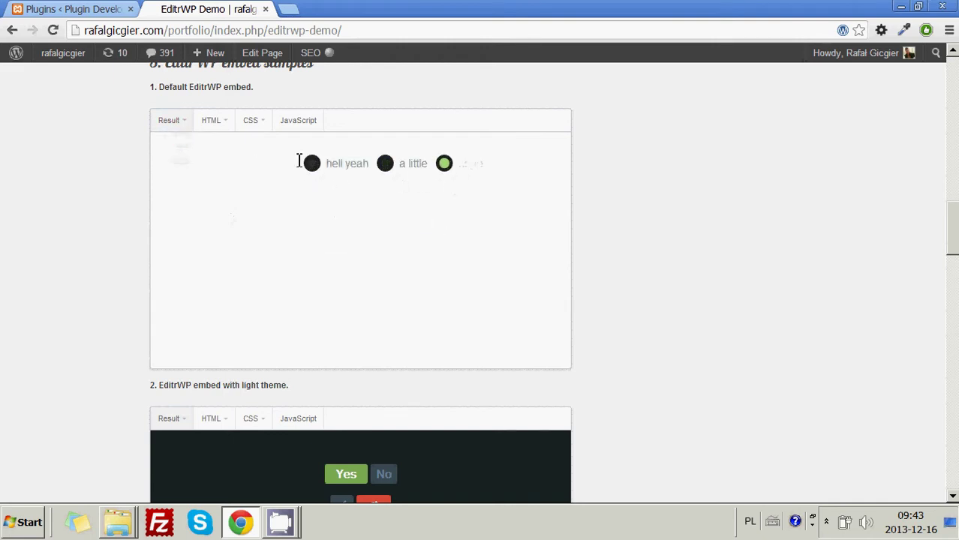
click(311, 163)
Step: Write alert( 'adssds') in the default embed's JavaScript code and dismiss the alert pop-ups
click(308, 122)
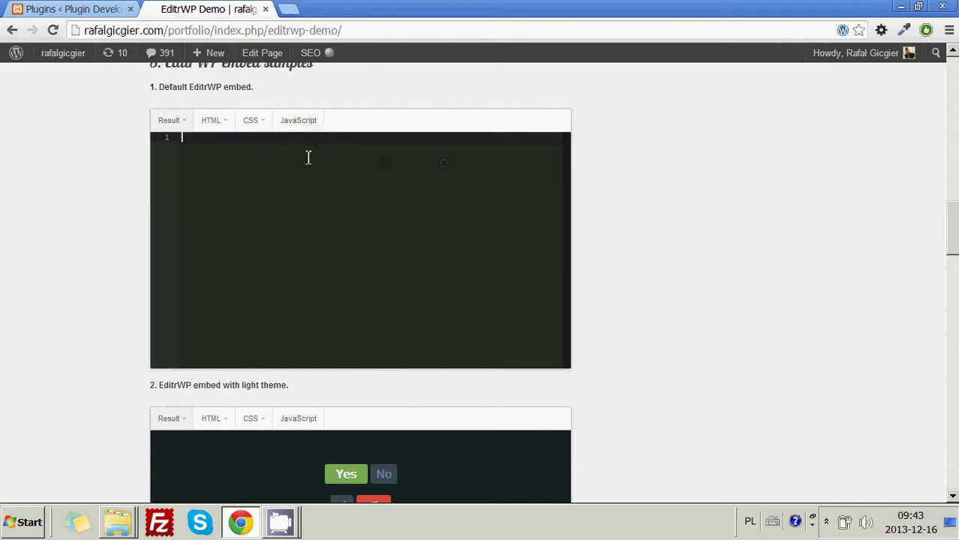
text(alert()
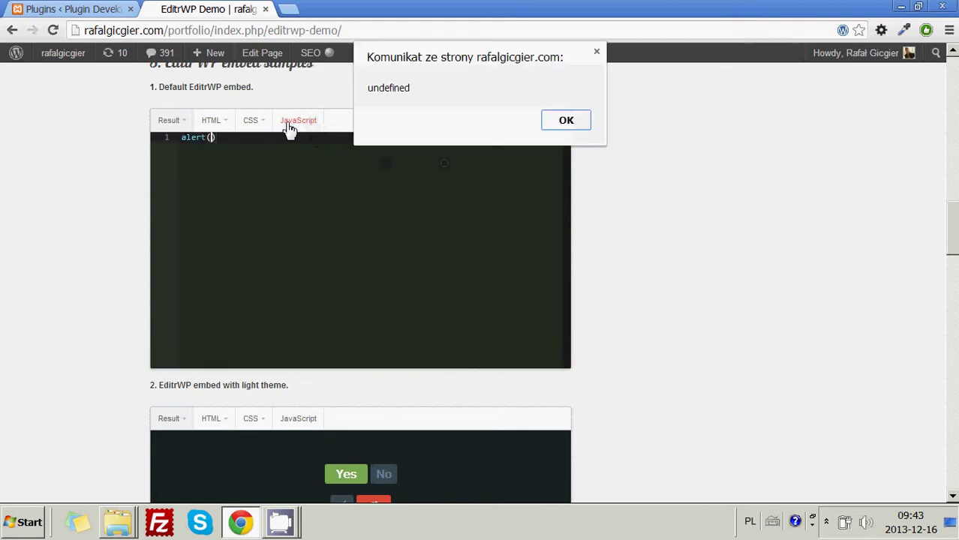
click(576, 123)
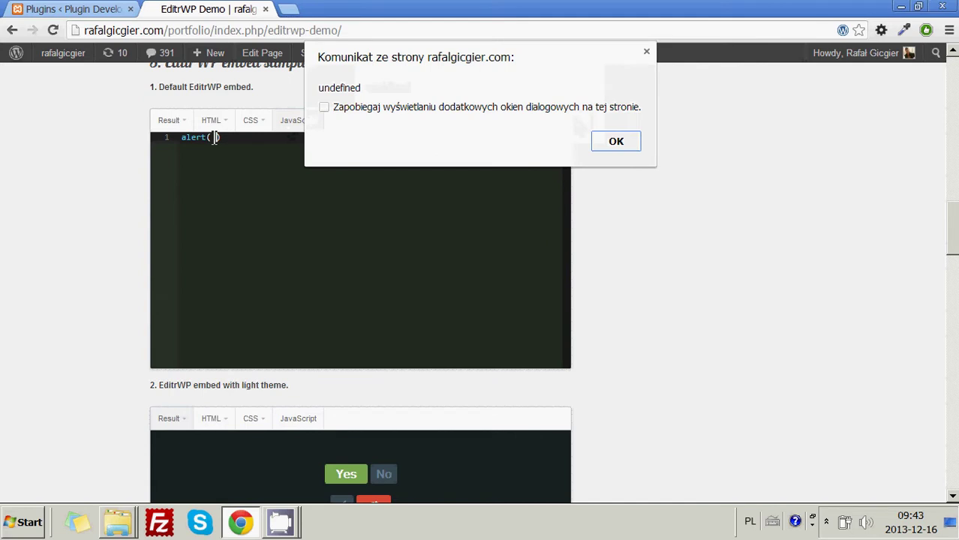
click(633, 142)
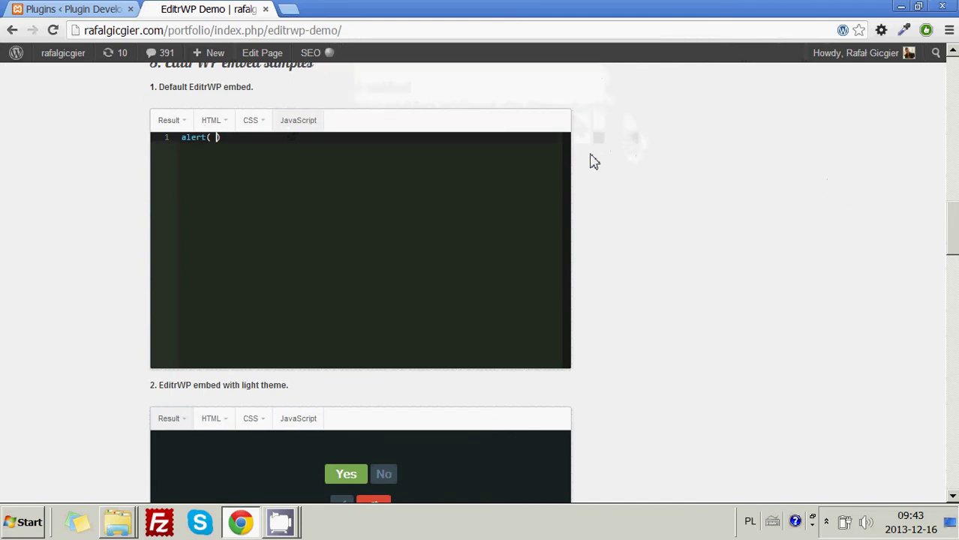
text(dssds')
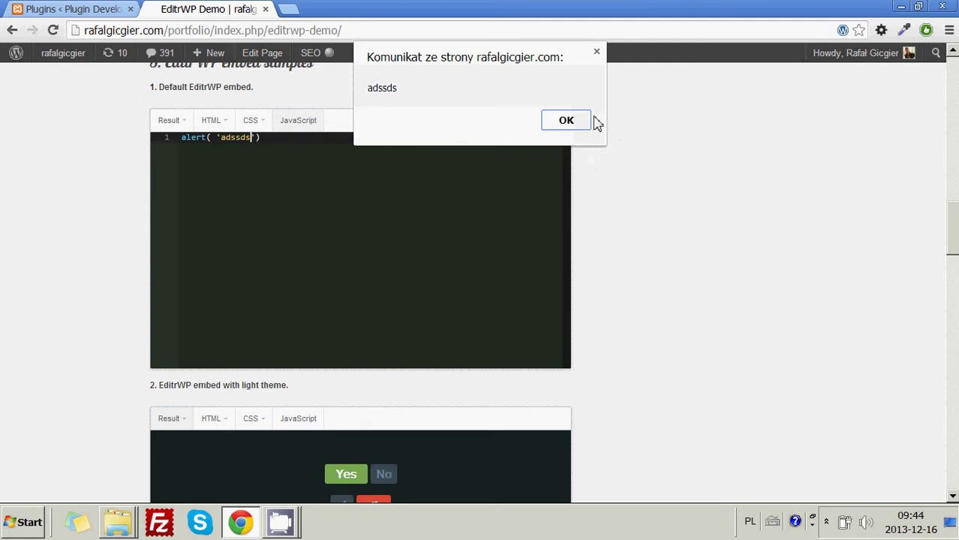
click(578, 122)
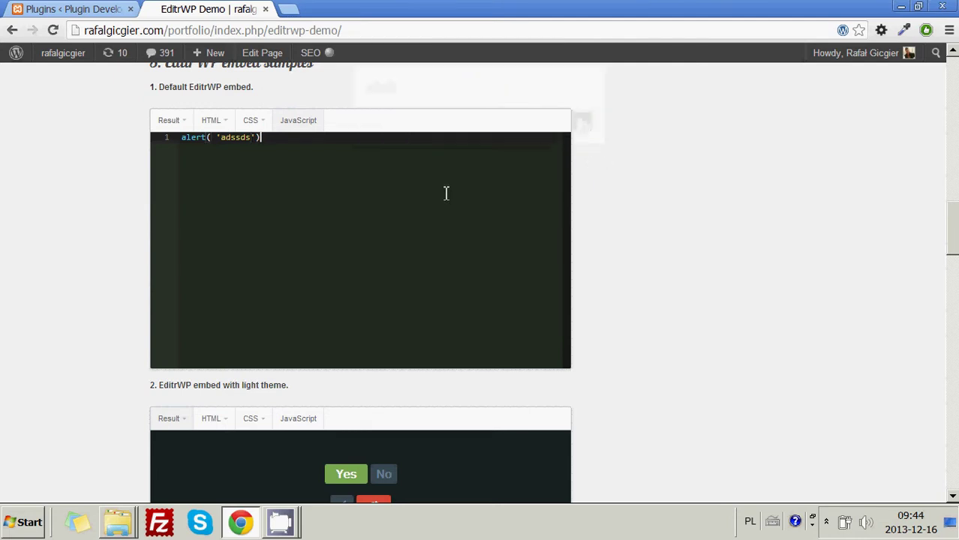
Step: Duplicate the Sure/I dunno paragraph block at the end of switch.html in the default embed
click(179, 126)
click(171, 119)
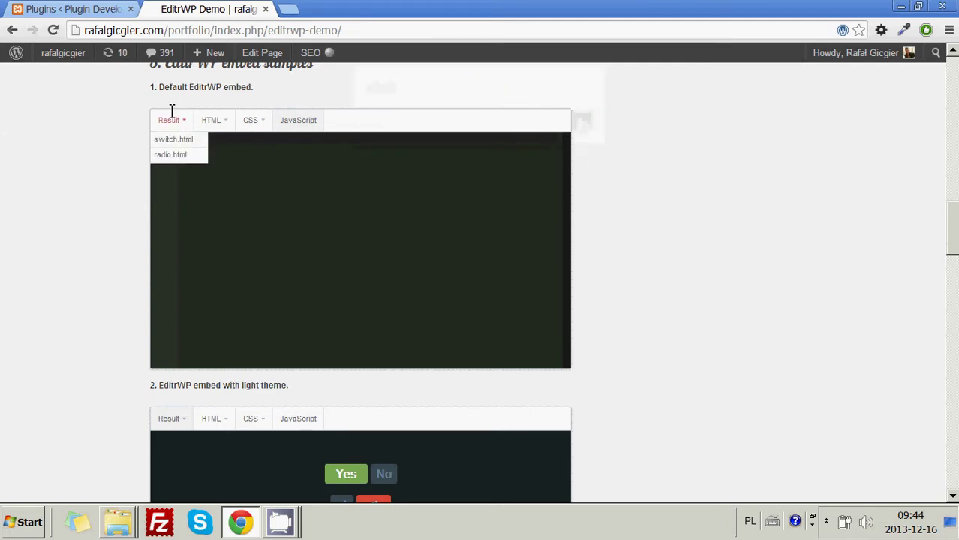
click(206, 126)
click(215, 155)
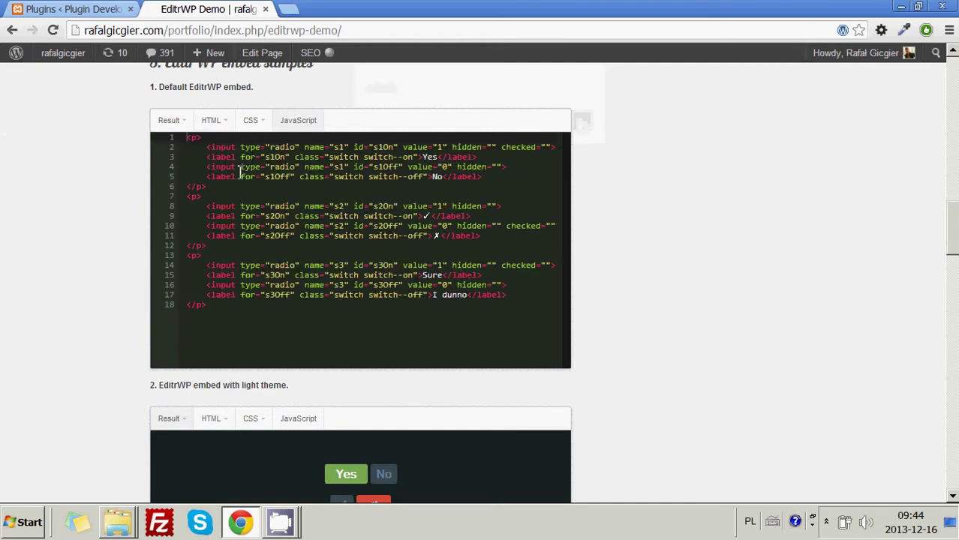
drag(242, 307, 180, 256)
key(ctrl+c)
click(255, 309)
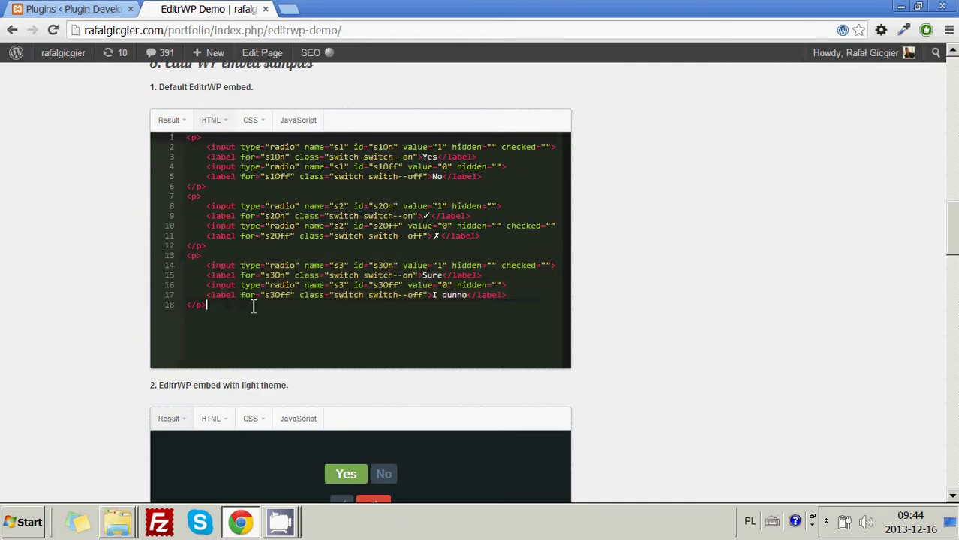
key(Return)
key(ctrl+v)
Step: Preview the switch.html result and toggle both Sure/I dunno switches
click(169, 120)
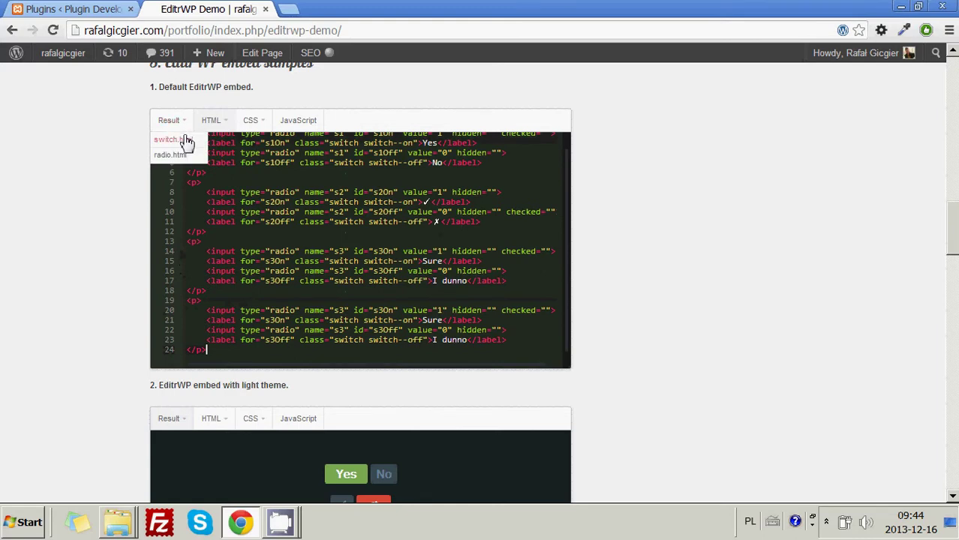
click(363, 270)
click(338, 272)
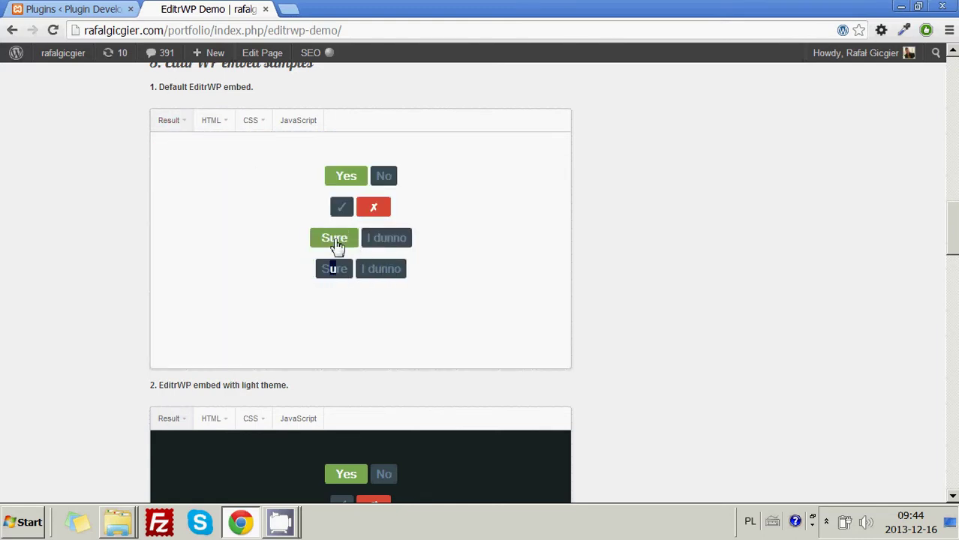
click(386, 243)
click(346, 274)
click(374, 245)
click(365, 272)
click(375, 274)
click(323, 271)
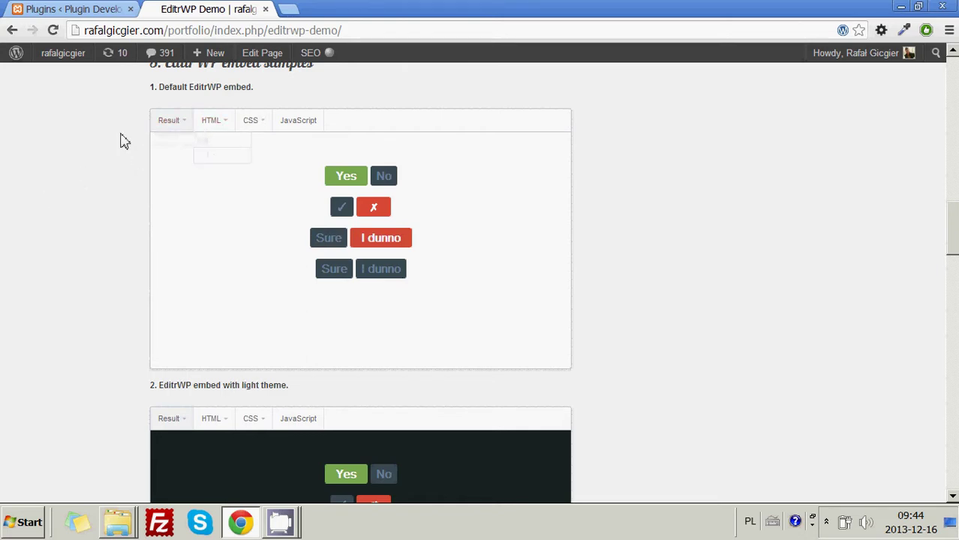
Step: View the switch.html, switch.css and JavaScript code in the light theme embed
scroll(117, 142, down, 4)
scroll(113, 145, down, 1)
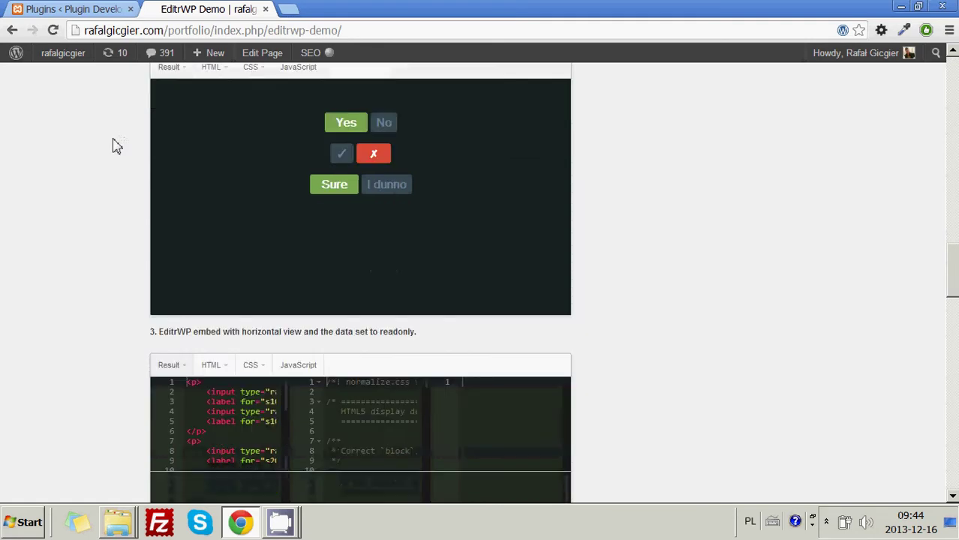
scroll(111, 146, up, 1)
mouse_move(213, 138)
click(226, 159)
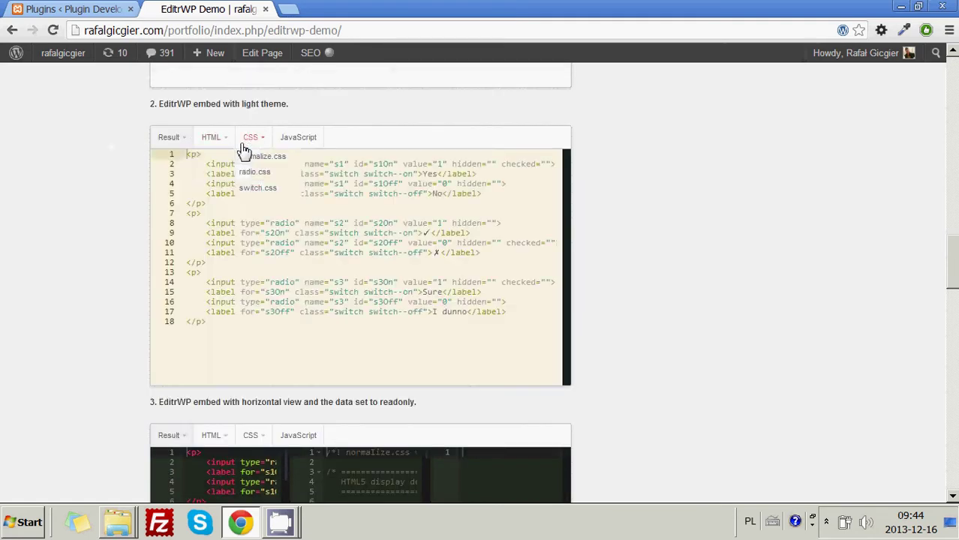
scroll(95, 169, up, 1)
mouse_move(264, 223)
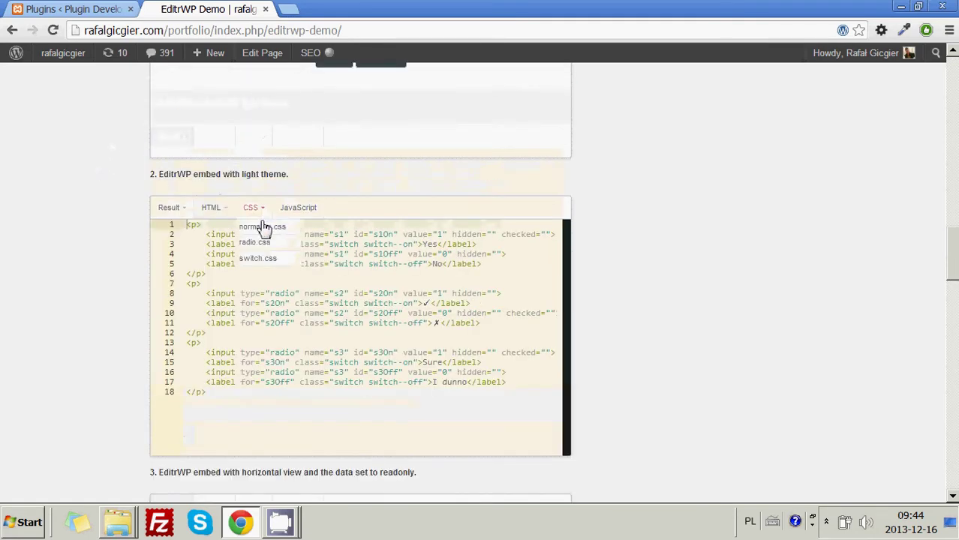
click(266, 255)
click(297, 209)
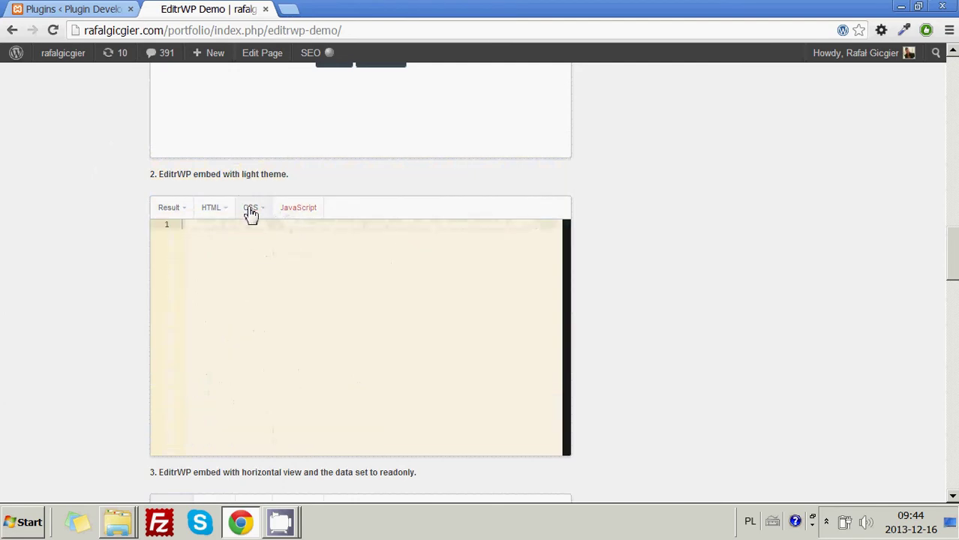
Step: View the radio HTML code and the normalize.css, radio.css and switch.css files in the light theme embed
mouse_move(214, 208)
click(235, 231)
mouse_move(250, 209)
click(255, 228)
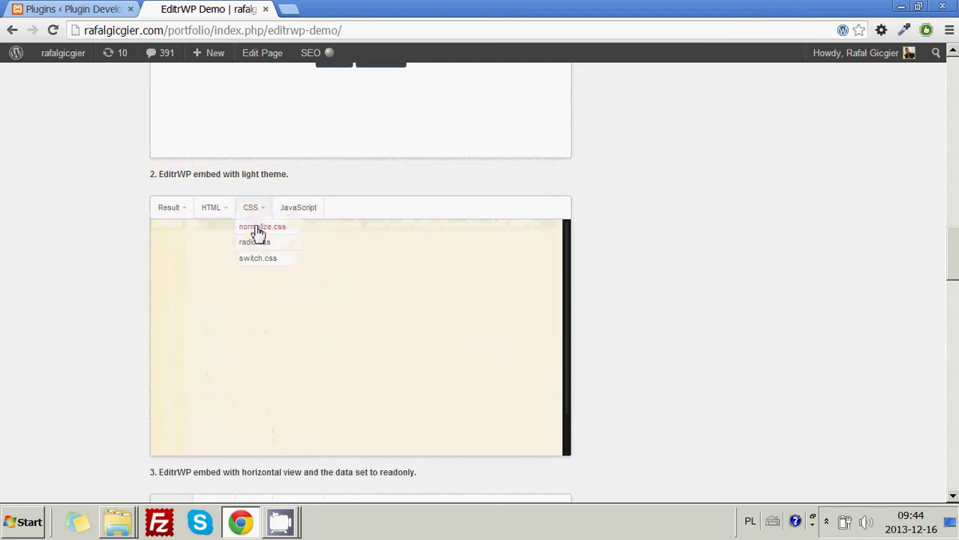
mouse_move(213, 209)
click(235, 228)
click(225, 242)
mouse_move(253, 210)
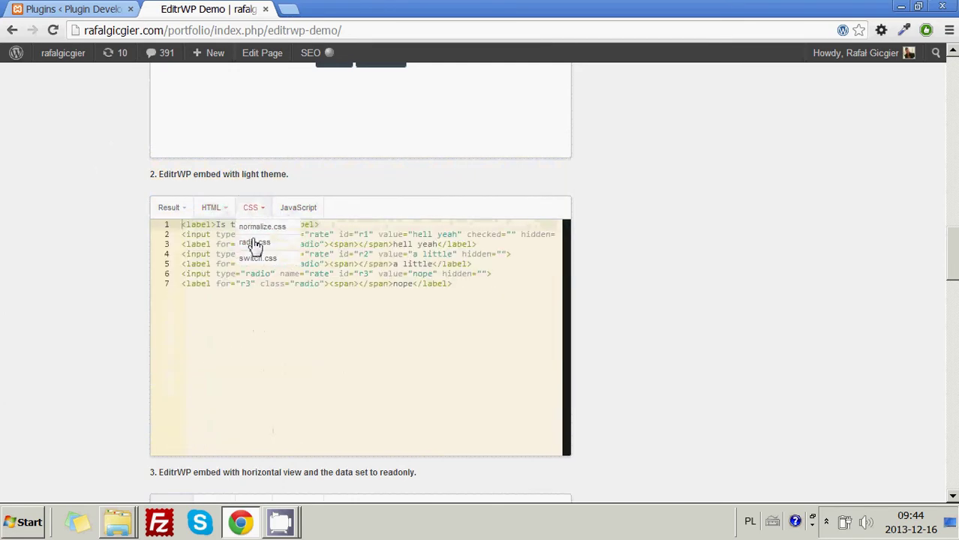
click(255, 243)
click(257, 259)
click(464, 339)
click(477, 316)
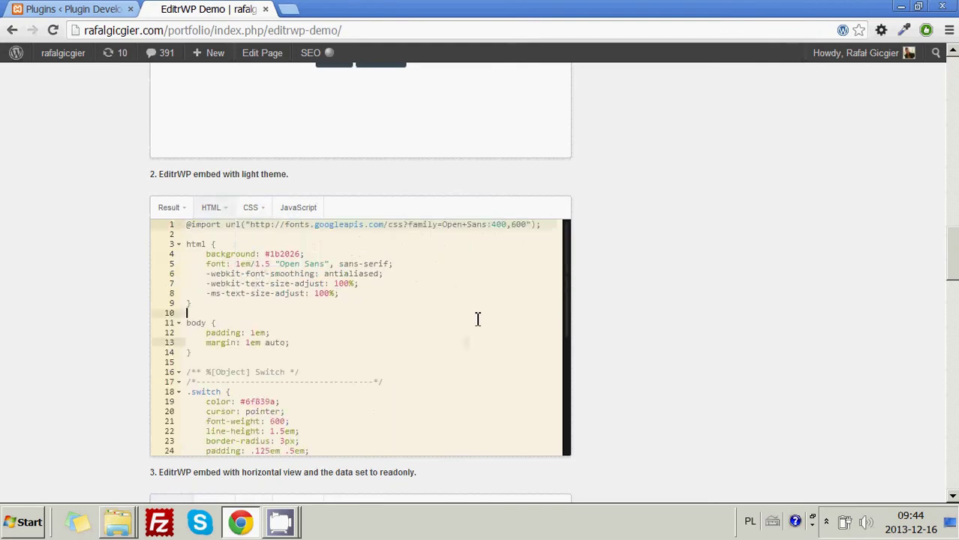
Step: Open switch.css in the default embed and compare its dark editor theme with the light theme embed
scroll(483, 334, up, 3)
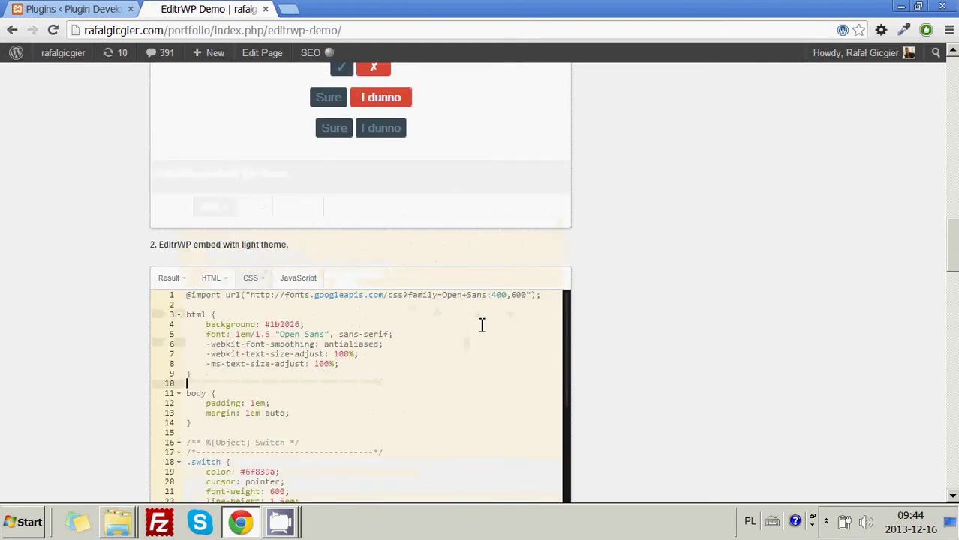
mouse_move(252, 120)
click(258, 171)
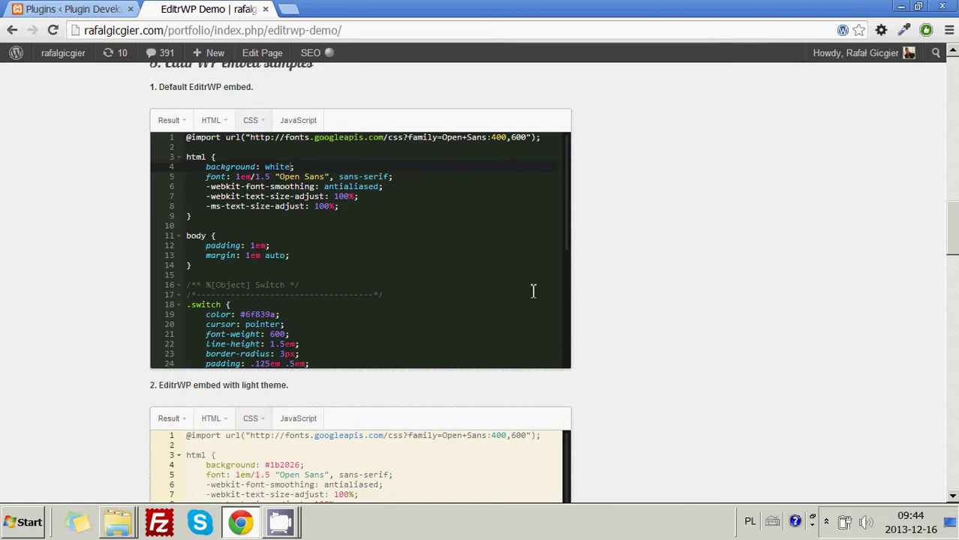
scroll(536, 278, down, 3)
scroll(611, 293, up, 1)
Step: View the radio HTML and radio.css code in the read-only embed with horizontal view
scroll(620, 316, down, 7)
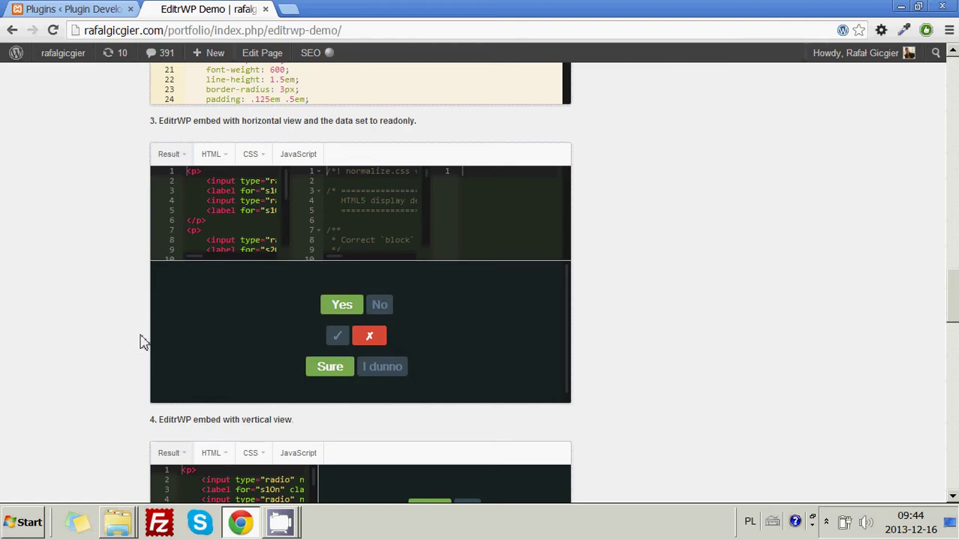
scroll(251, 225, up, 1)
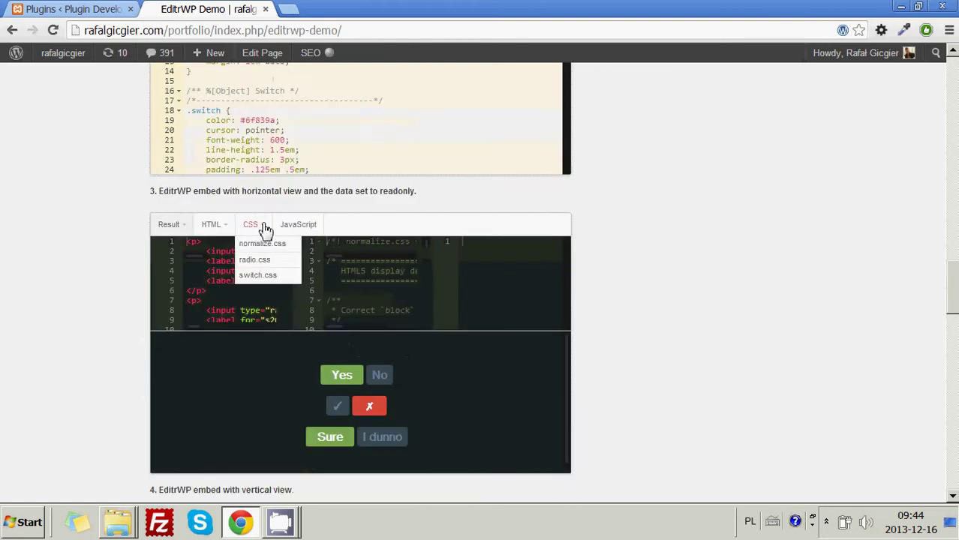
scroll(230, 296, down, 1)
scroll(135, 296, down, 1)
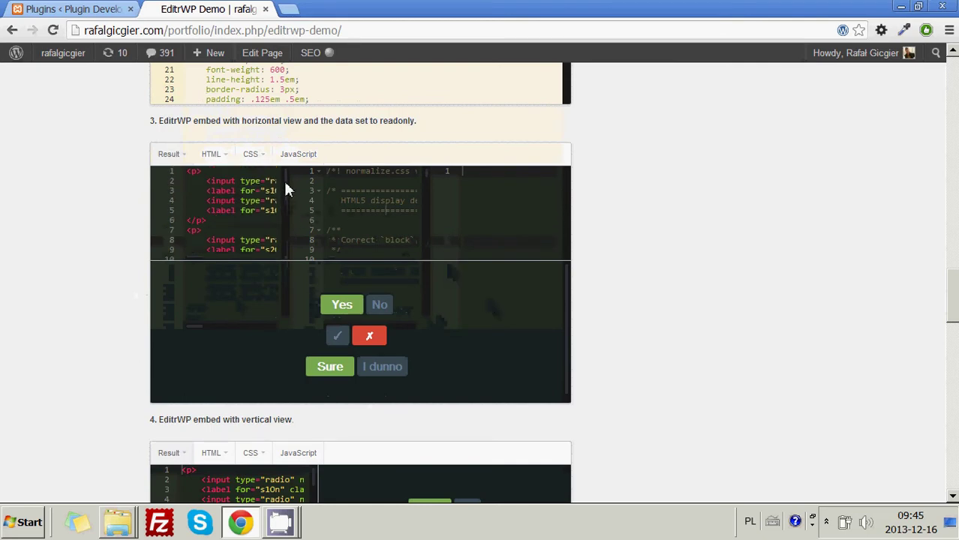
mouse_move(213, 156)
click(225, 191)
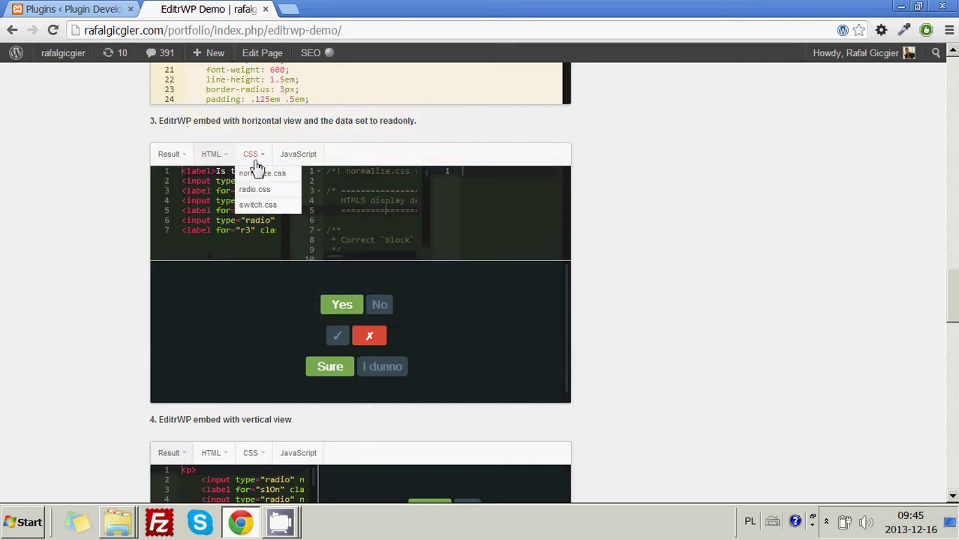
click(253, 189)
scroll(139, 277, down, 20)
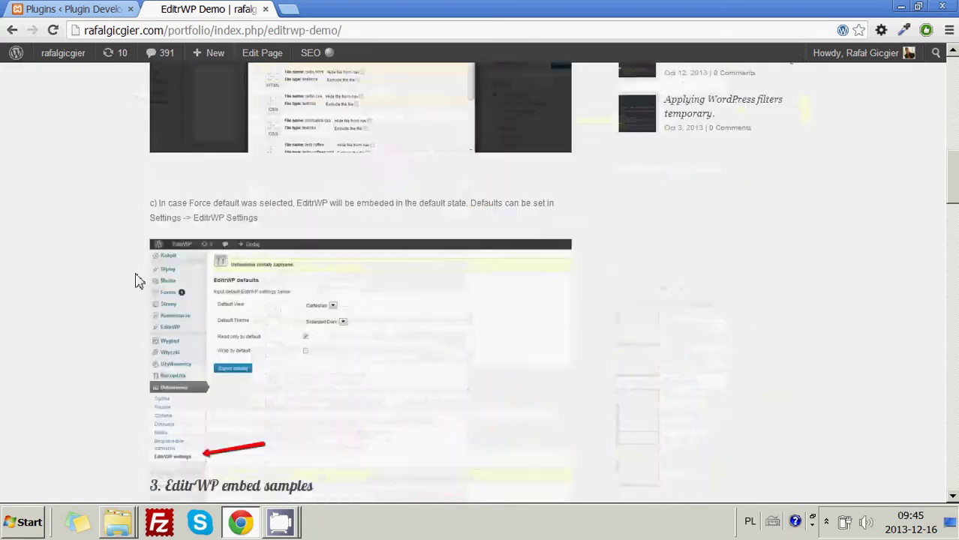
scroll(124, 268, down, 2)
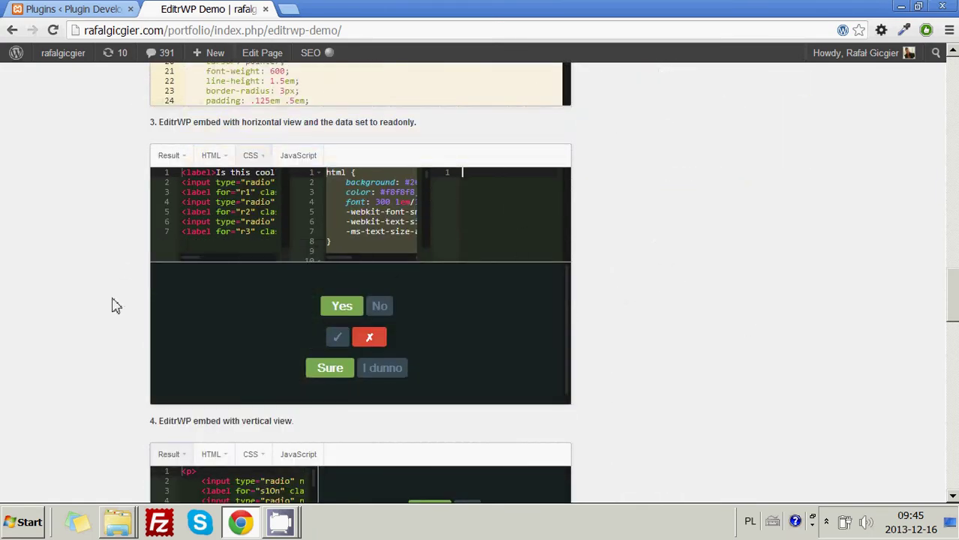
Step: Examine the stacked code panes and the result pane of the embed with vertical view
scroll(113, 305, down, 3)
scroll(240, 270, down, 1)
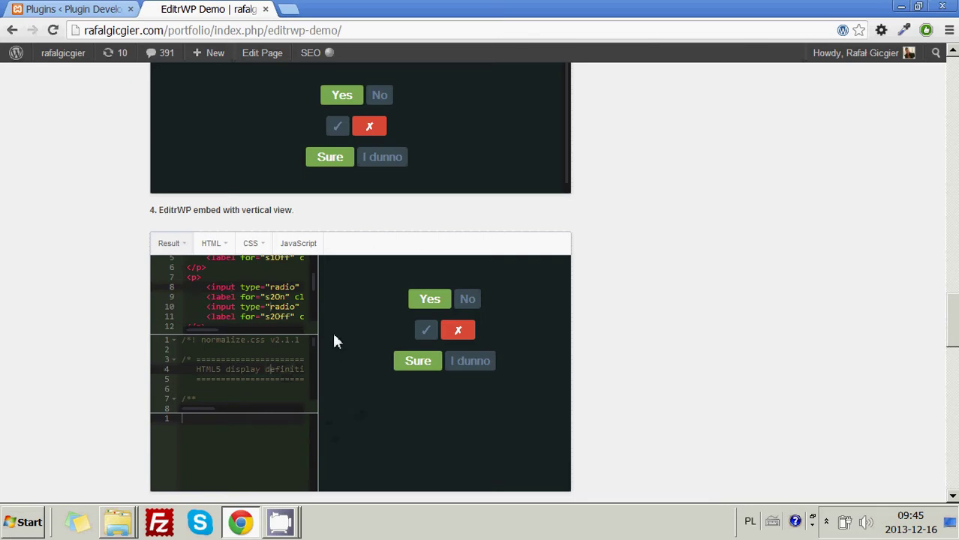
scroll(334, 334, up, 1)
scroll(285, 393, down, 3)
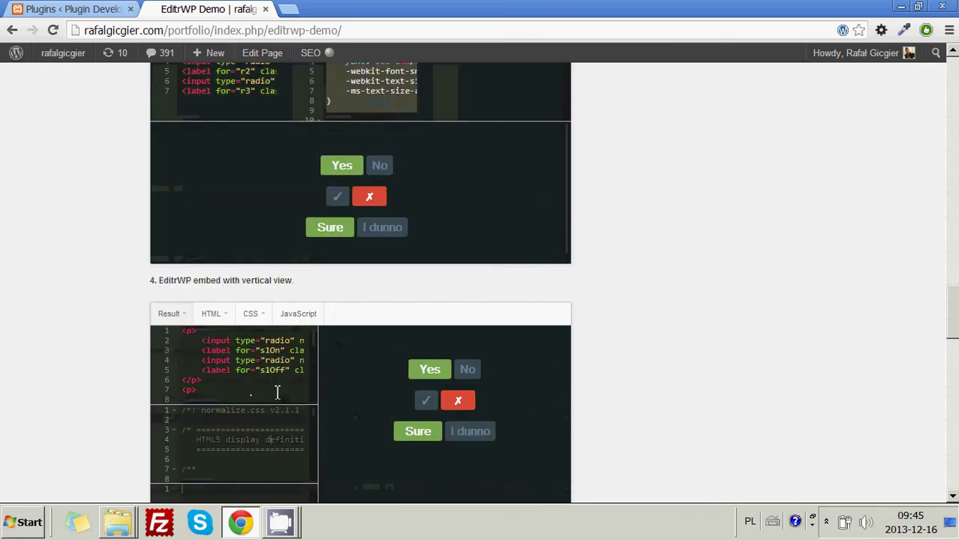
scroll(137, 375, down, 2)
Step: Examine the code panes of the cartesian view embed and view its radio HTML and CSS files
scroll(120, 360, down, 5)
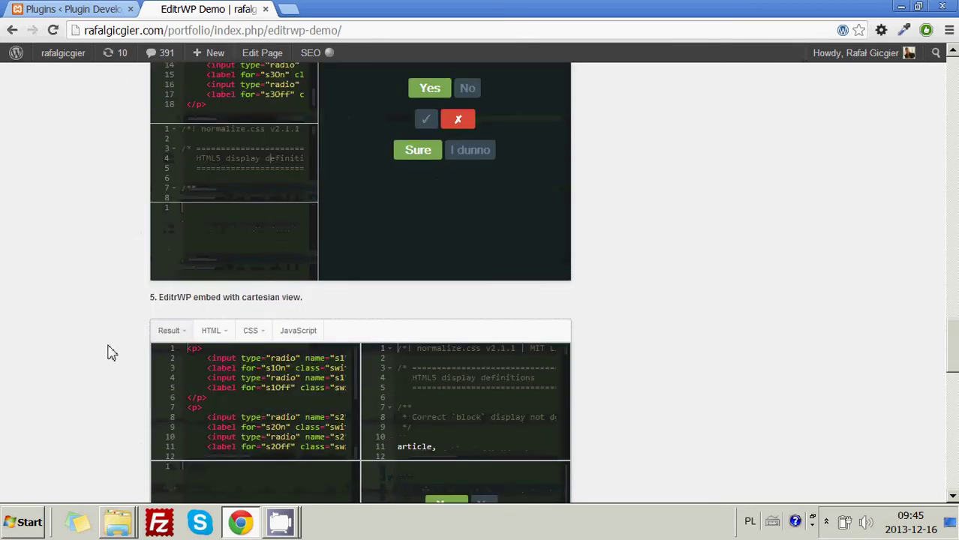
click(422, 193)
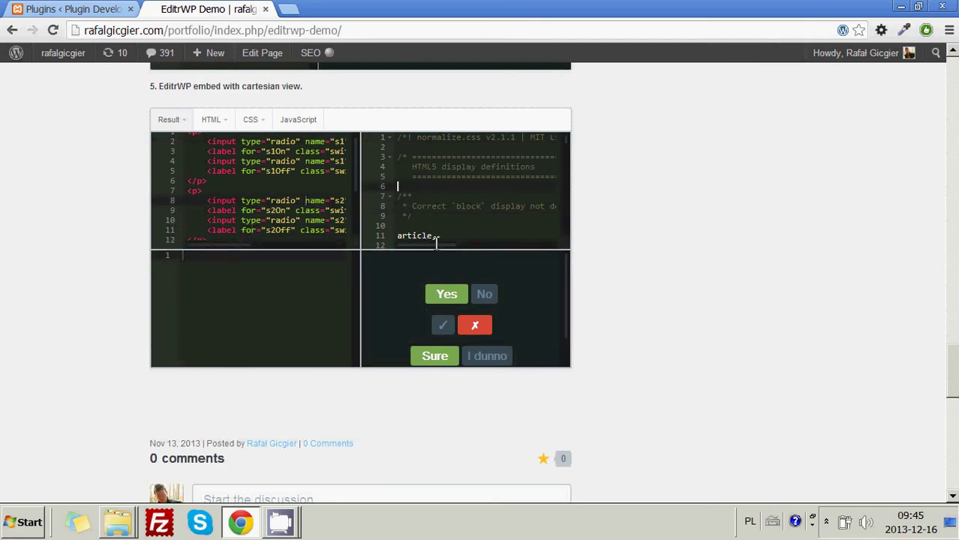
scroll(563, 315, down, 1)
scroll(560, 322, up, 1)
click(430, 218)
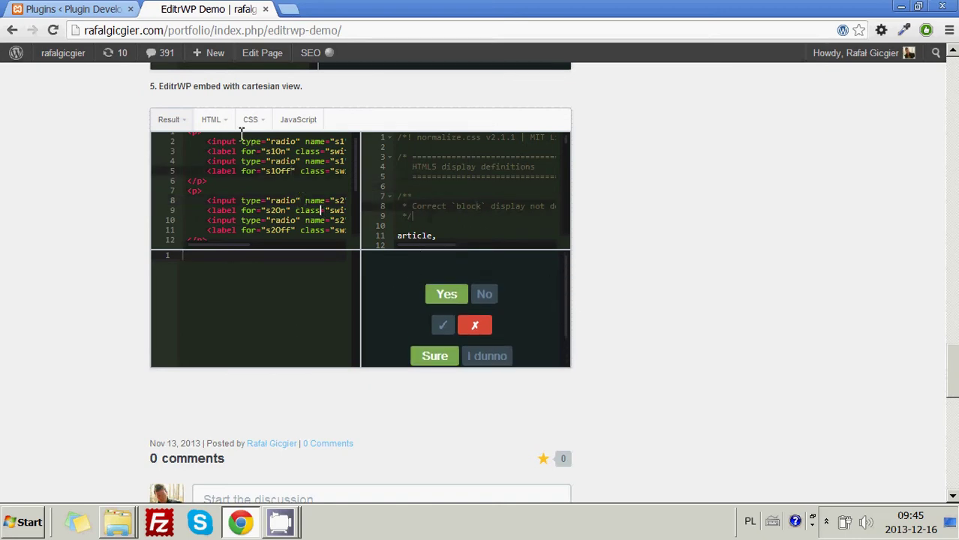
click(212, 120)
click(216, 154)
click(250, 120)
click(259, 158)
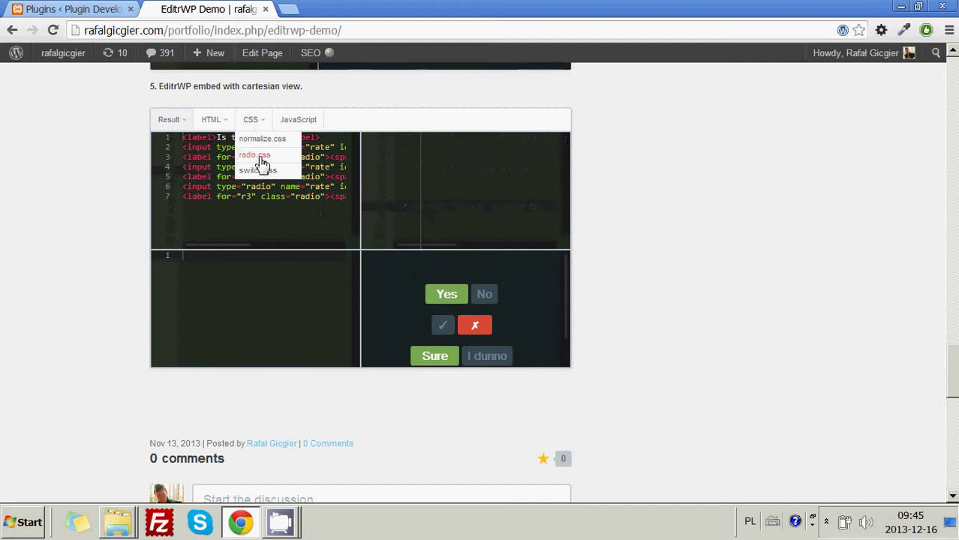
click(252, 120)
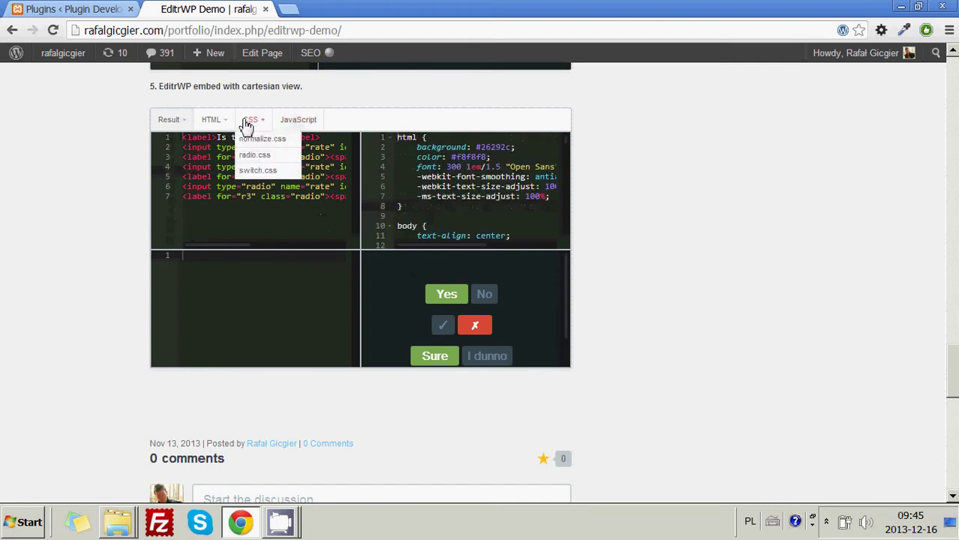
click(266, 170)
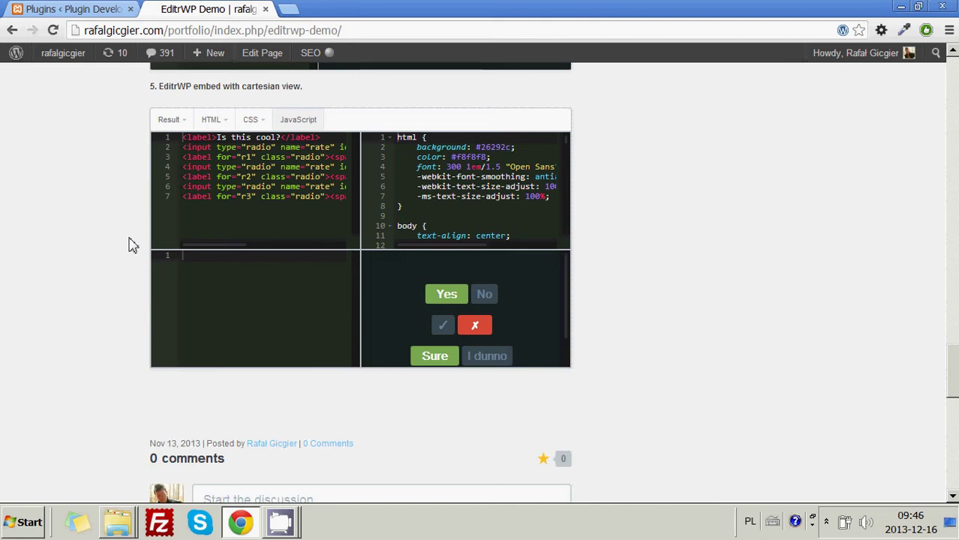
Step: Compare the code pane layouts of the vertical and cartesian view embeds, moving sideways through the cartesian embed's code
scroll(132, 246, up, 5)
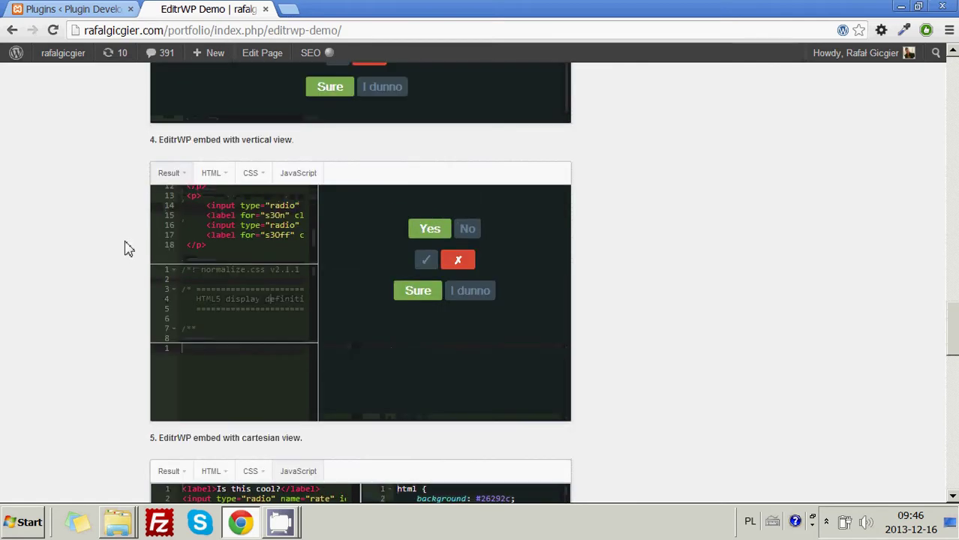
drag(314, 233, 75, 200)
scroll(96, 244, down, 4)
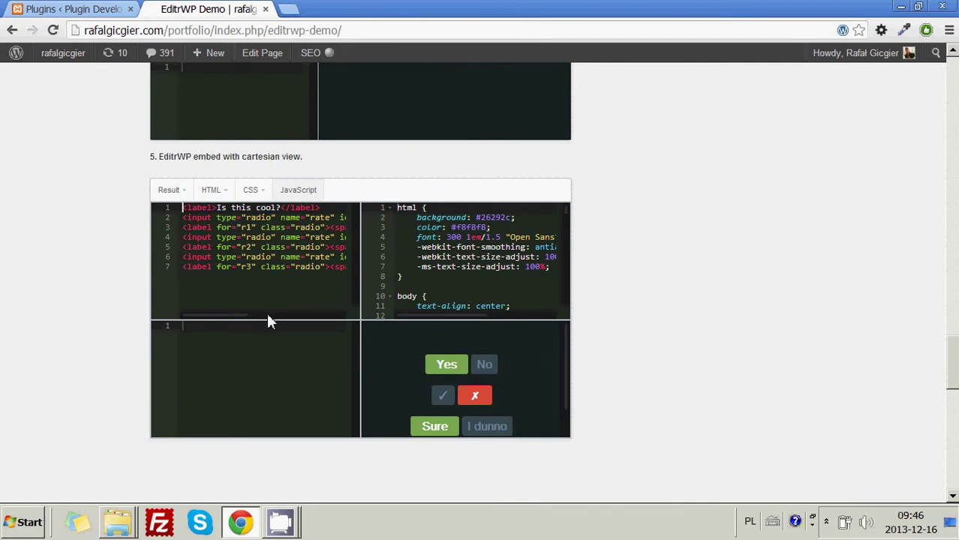
scroll(266, 310, right, 3)
scroll(241, 316, left, 3)
mouse_move(413, 316)
mouse_down()
mouse_move(451, 318)
mouse_move(406, 321)
mouse_up()
Step: Switch to the local WordPress Plugins page and open the upload form for installing a plugin
click(93, 9)
click(201, 9)
click(117, 9)
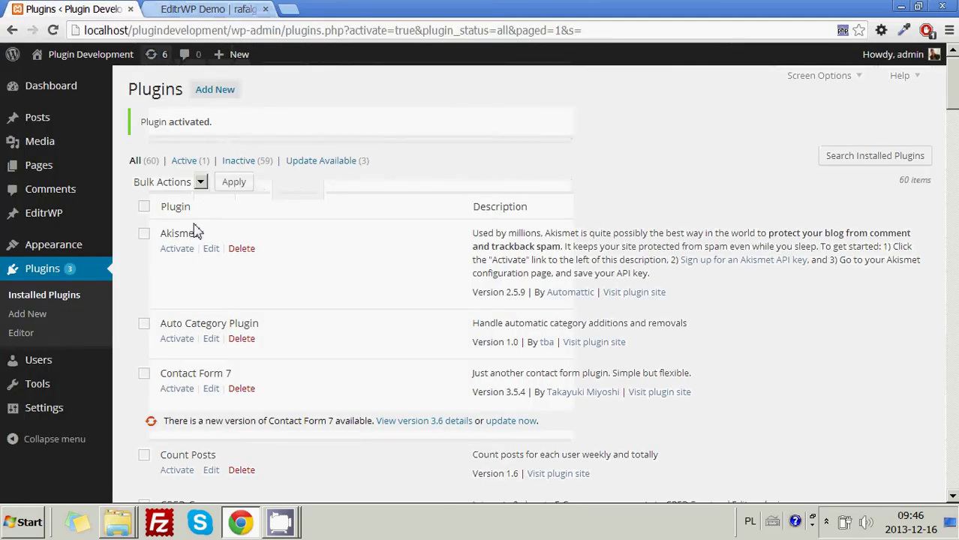
scroll(189, 225, down, 2)
scroll(150, 233, up, 2)
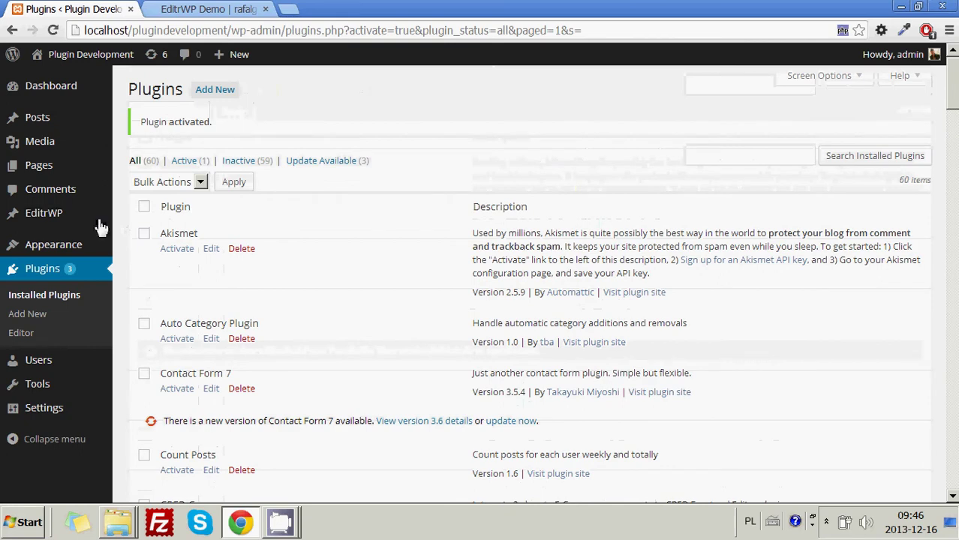
click(225, 93)
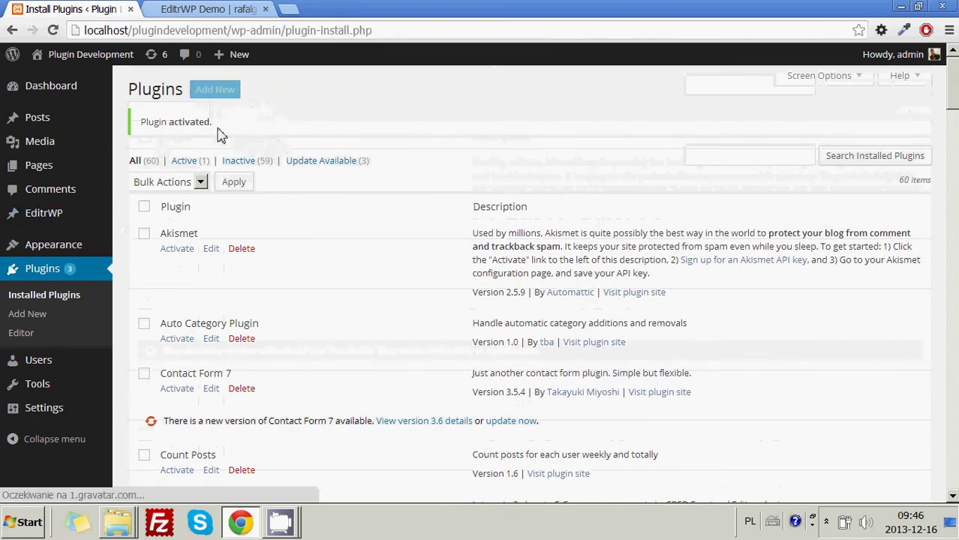
click(194, 120)
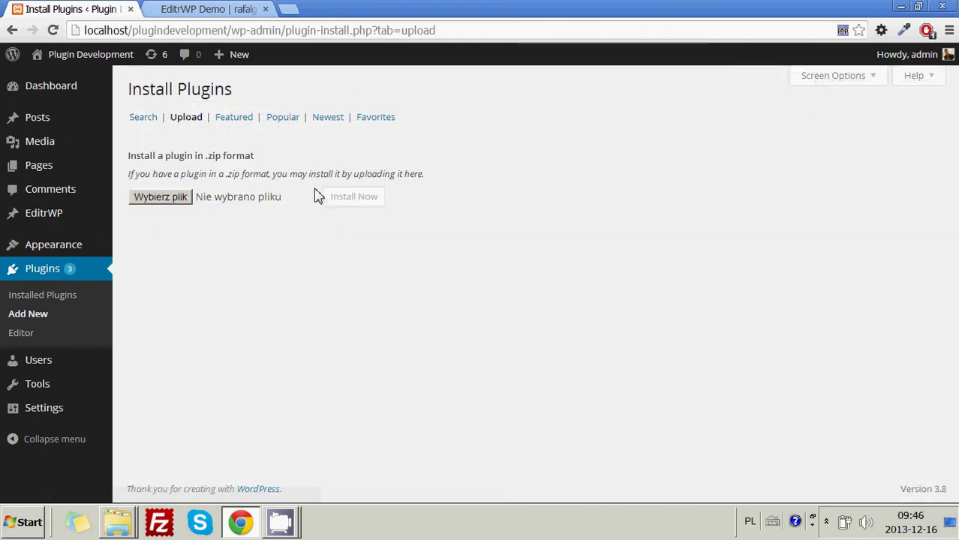
Step: Pick editr-wp.zip in the plugin upload's file chooser and cancel the selection
click(156, 196)
click(389, 339)
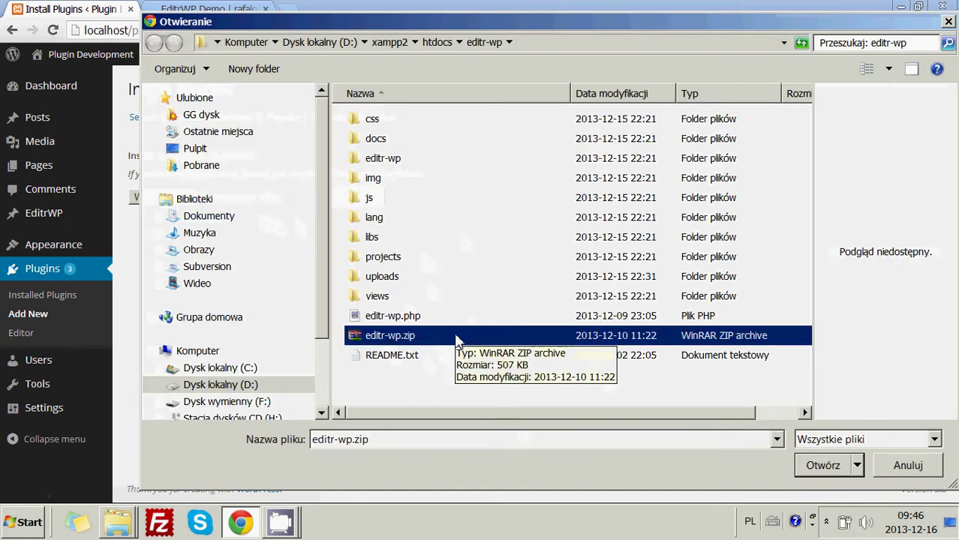
click(879, 466)
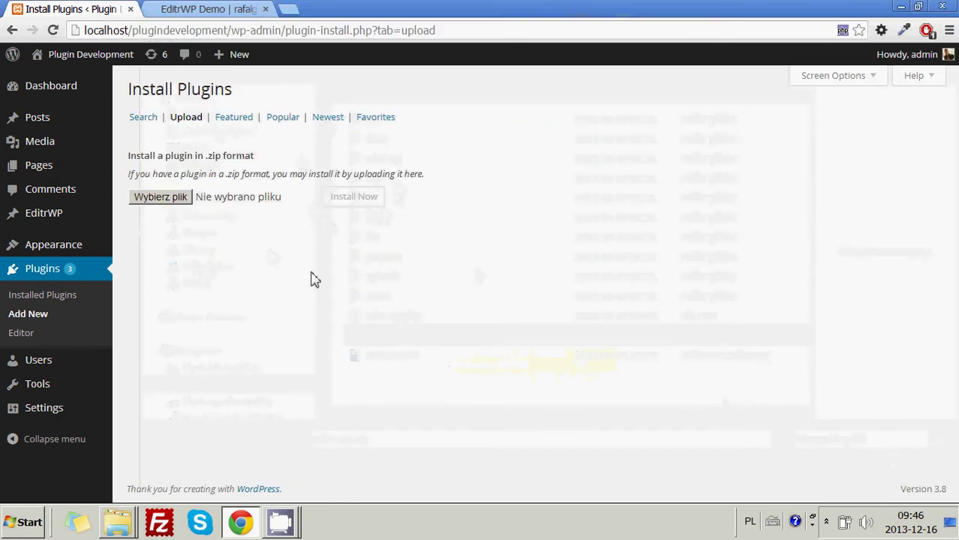
Step: Open the EditrWP settings page and examine its EditrWP defaults and Other sections
mouse_move(66, 216)
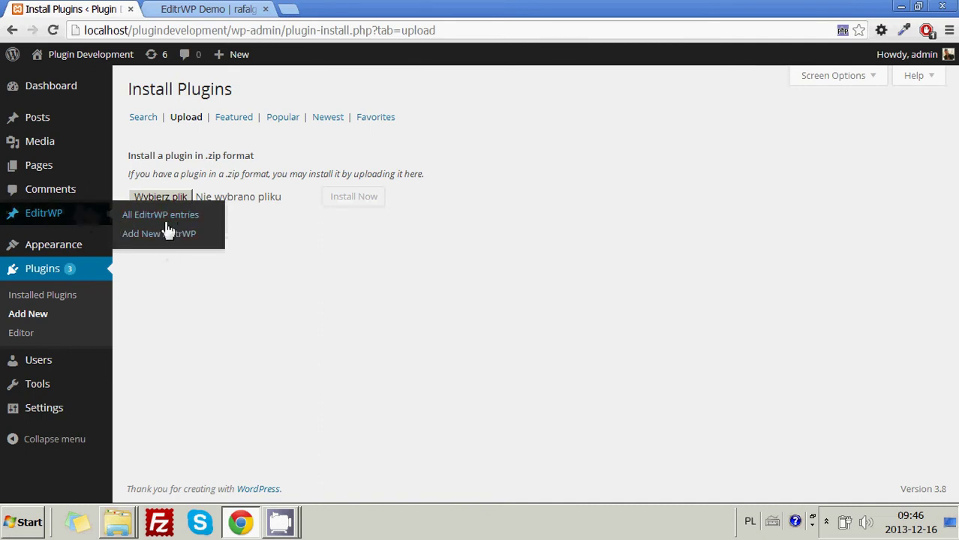
mouse_move(96, 409)
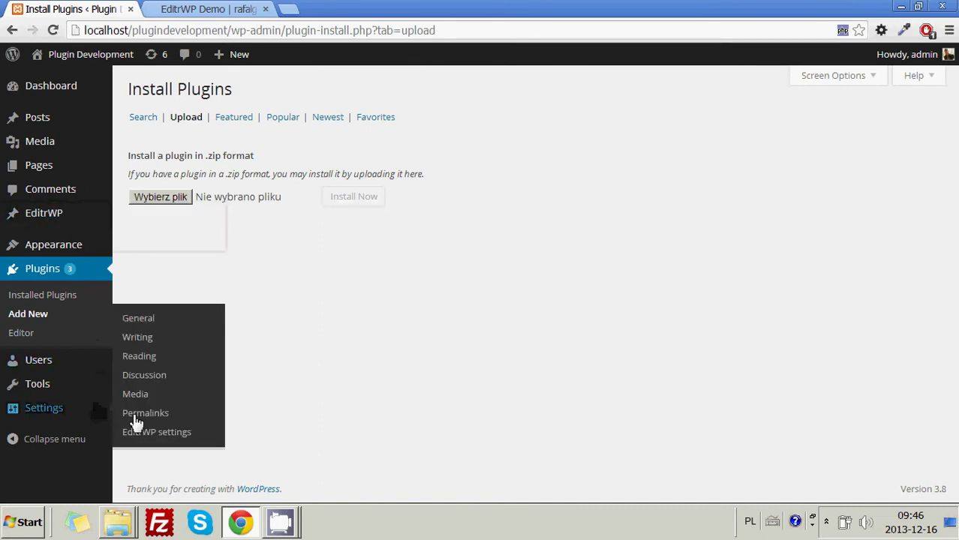
click(150, 438)
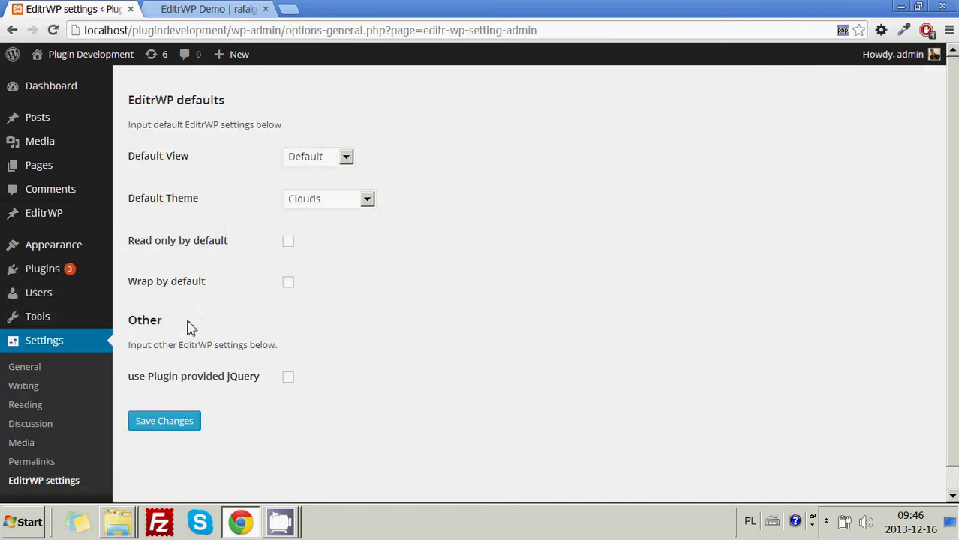
drag(189, 326, 208, 120)
click(274, 111)
drag(278, 112, 120, 94)
click(194, 96)
drag(161, 321, 142, 321)
click(213, 310)
Step: Try the Horizontal option for Default View, and set Default View to Vertical
click(345, 156)
click(269, 185)
click(339, 156)
click(312, 186)
click(316, 157)
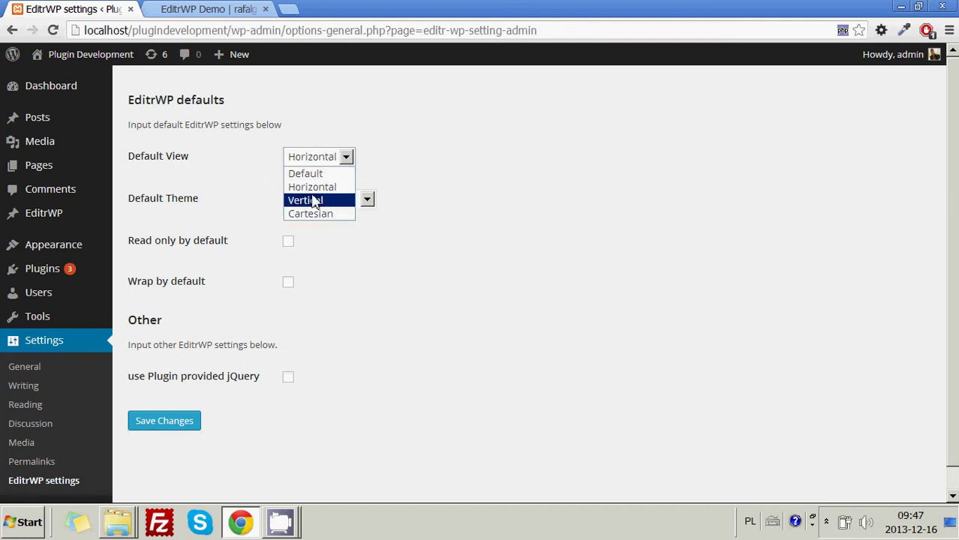
click(312, 201)
click(325, 158)
click(268, 166)
double_click(177, 156)
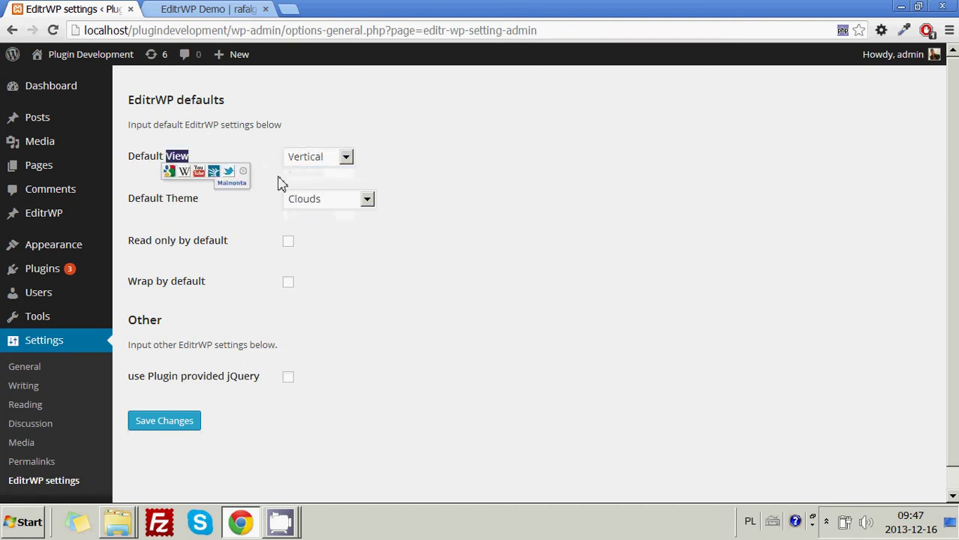
Step: Review the available Default Theme options and switch Read only by default on and back off
drag(281, 184, 364, 197)
click(367, 199)
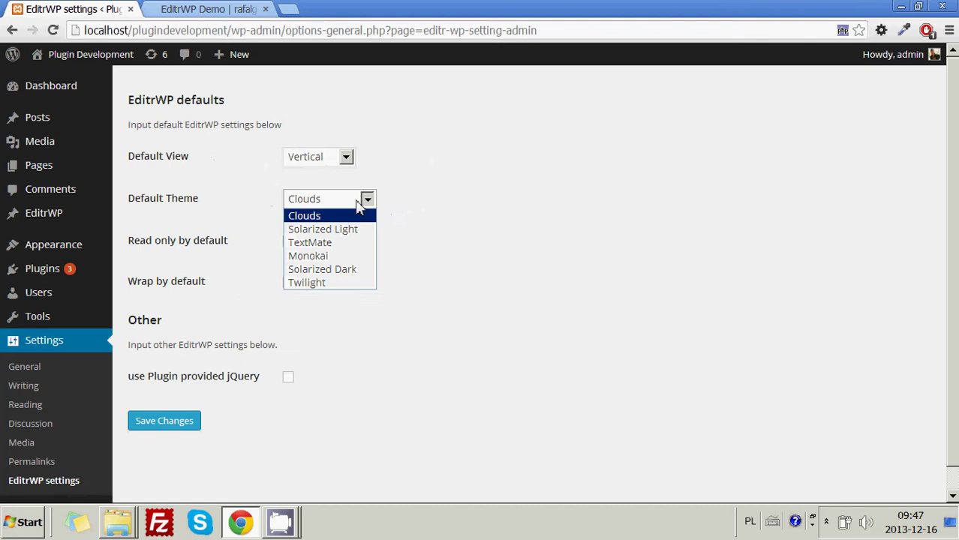
click(439, 222)
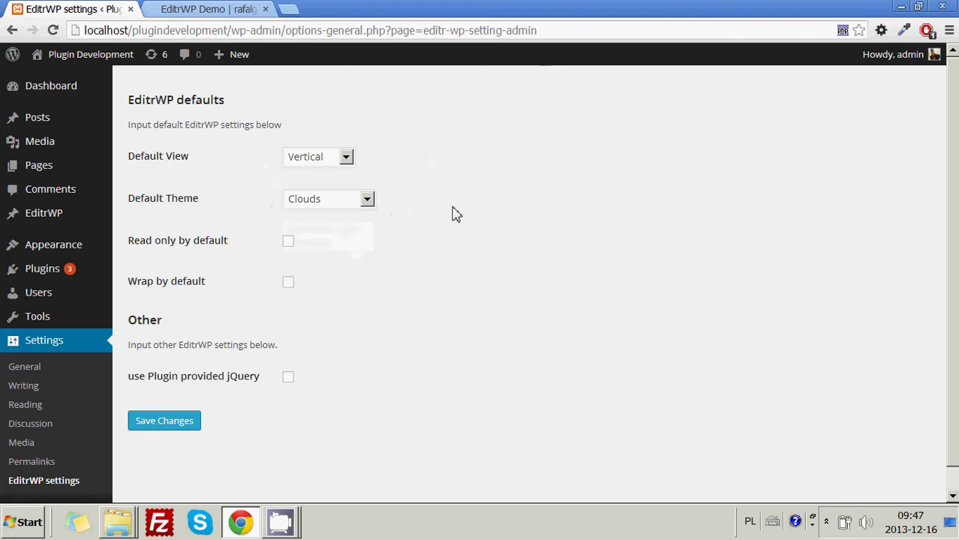
click(290, 248)
click(290, 248)
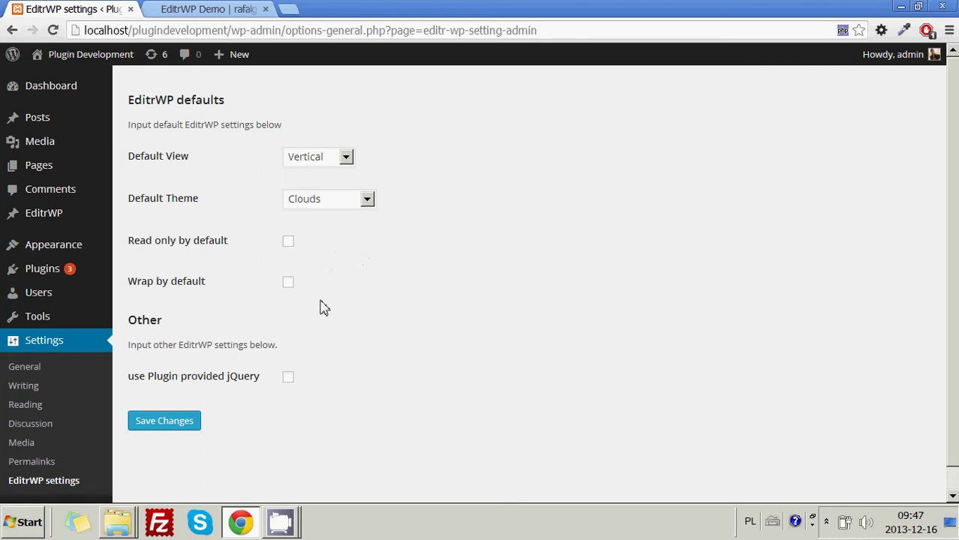
Step: Switch Wrap by default and use Plugin provided jQuery on and back off in the EditrWP settings
click(289, 284)
click(292, 283)
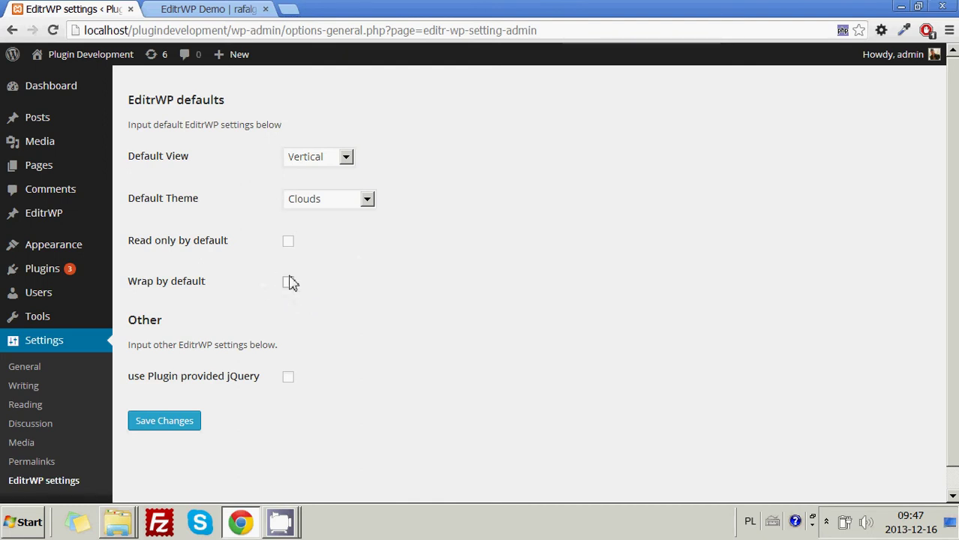
click(290, 285)
click(290, 285)
mouse_move(221, 293)
mouse_down()
mouse_move(133, 289)
mouse_move(218, 295)
mouse_up()
drag(298, 353, 278, 336)
click(293, 378)
click(294, 379)
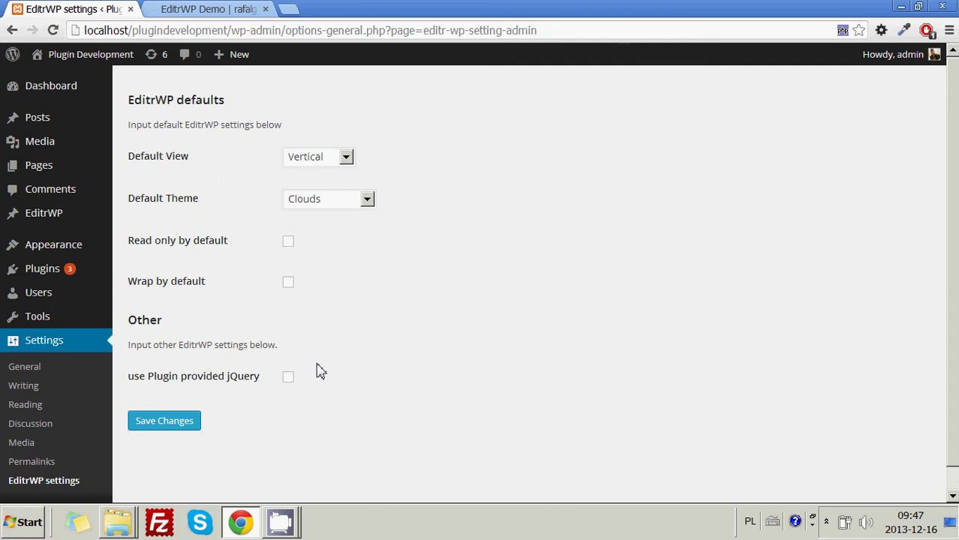
click(292, 290)
click(294, 290)
Step: Open the list of all EditrWP entries and move the Test editr entry to the trash
mouse_move(71, 220)
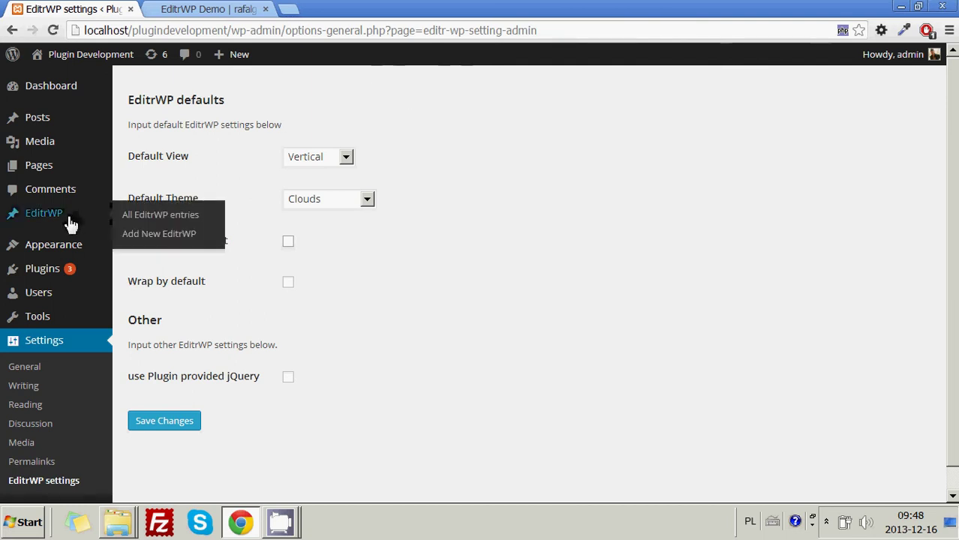
click(154, 235)
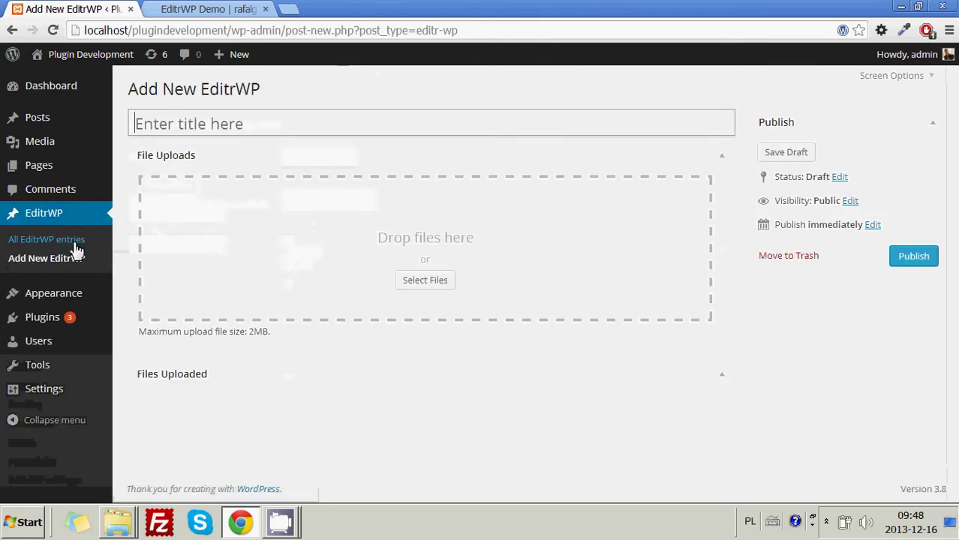
click(45, 239)
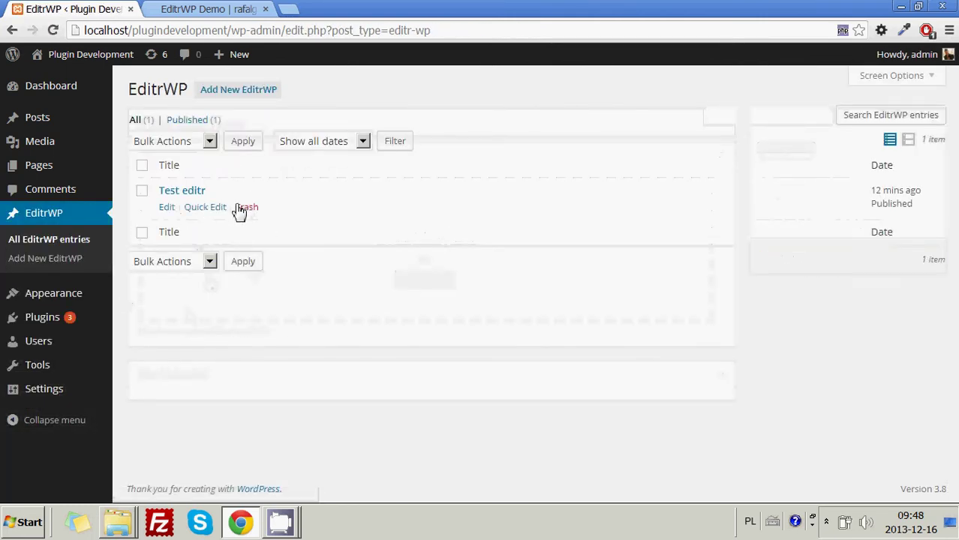
click(247, 208)
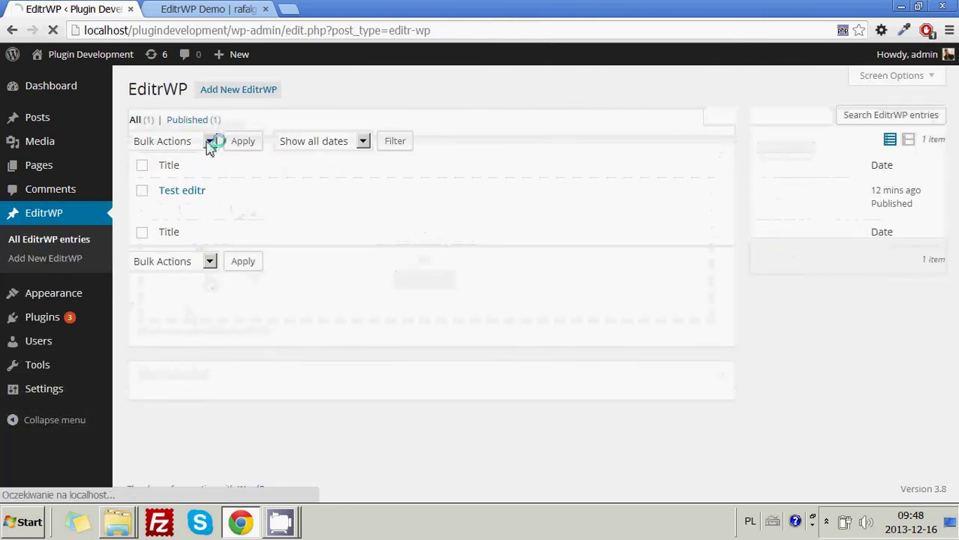
Step: Start a new EditrWP entry and title it Editr Test Demo
click(75, 258)
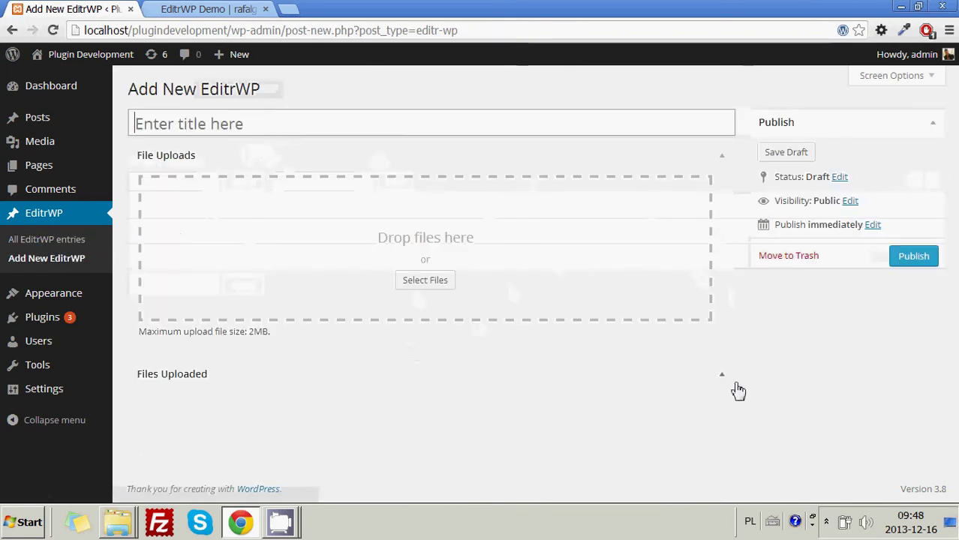
click(730, 166)
click(731, 167)
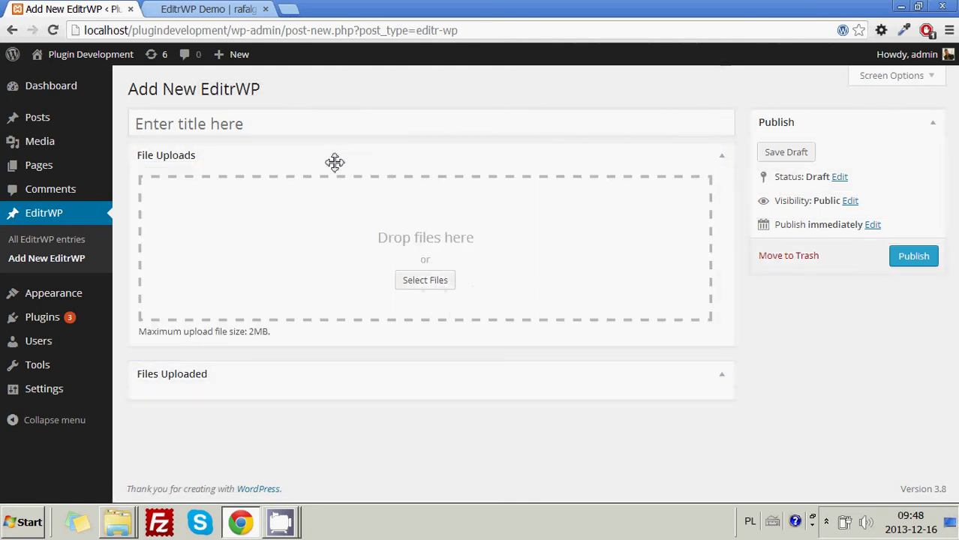
click(325, 133)
text(Editr Test )
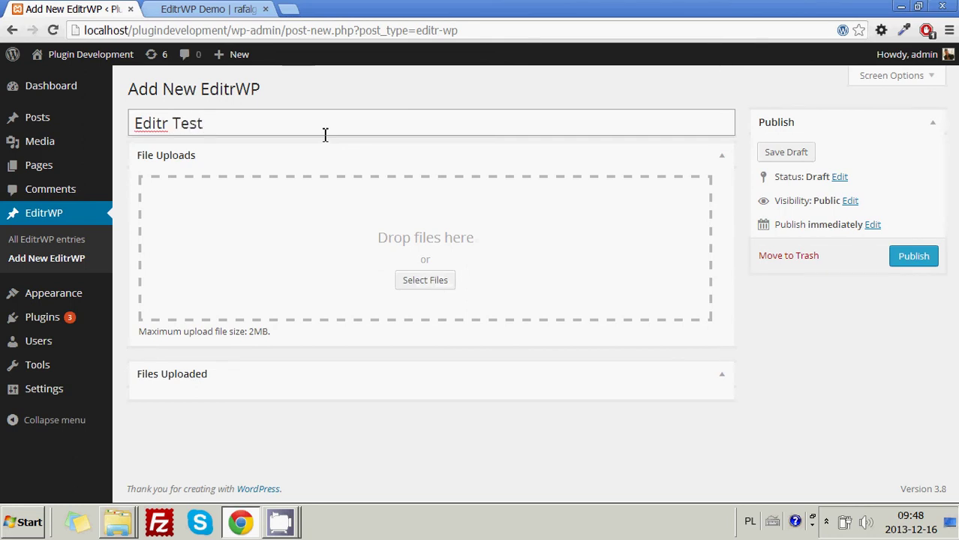
text(Demo)
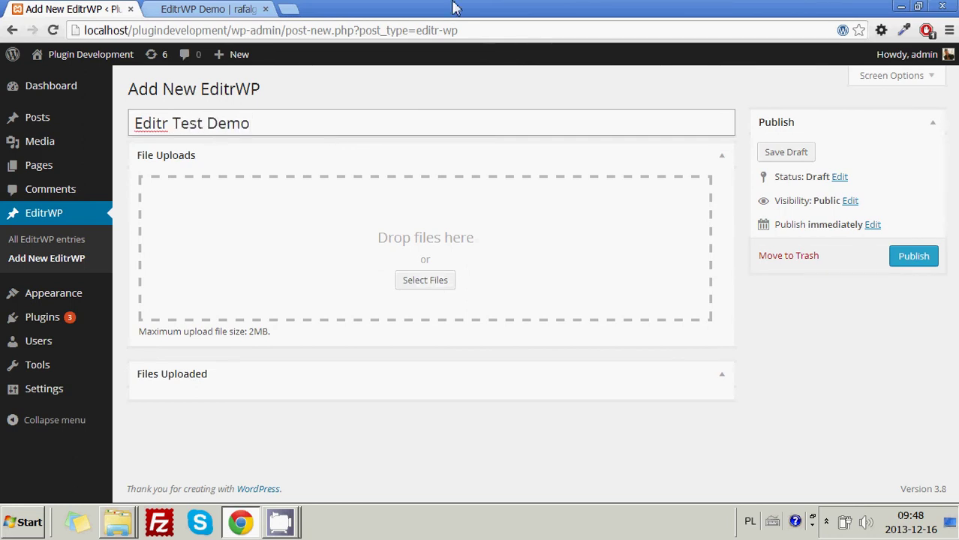
Step: Upload normalize.css, radio.css, radio.html, switch.css and switch.html from the projects/flat-ui folder to the entry and publish it
click(438, 286)
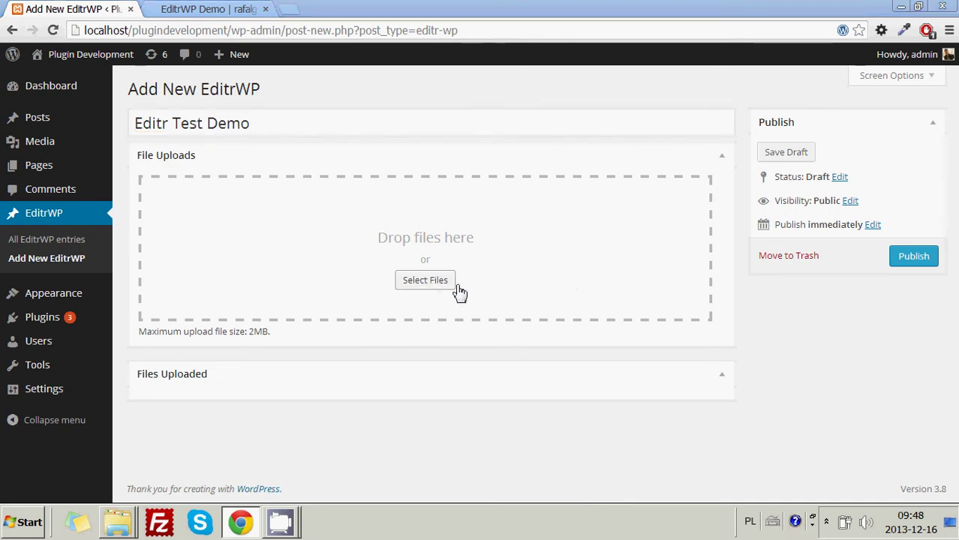
double_click(386, 257)
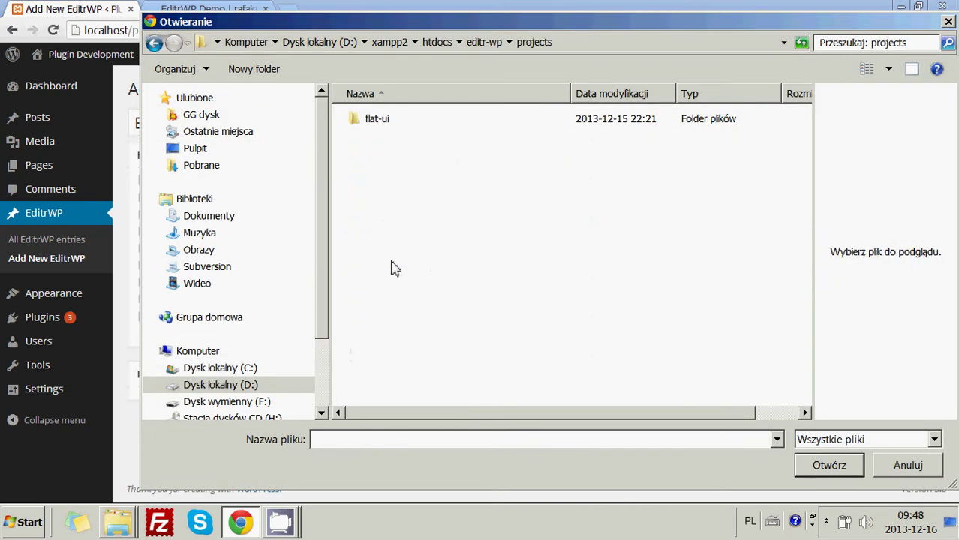
double_click(379, 120)
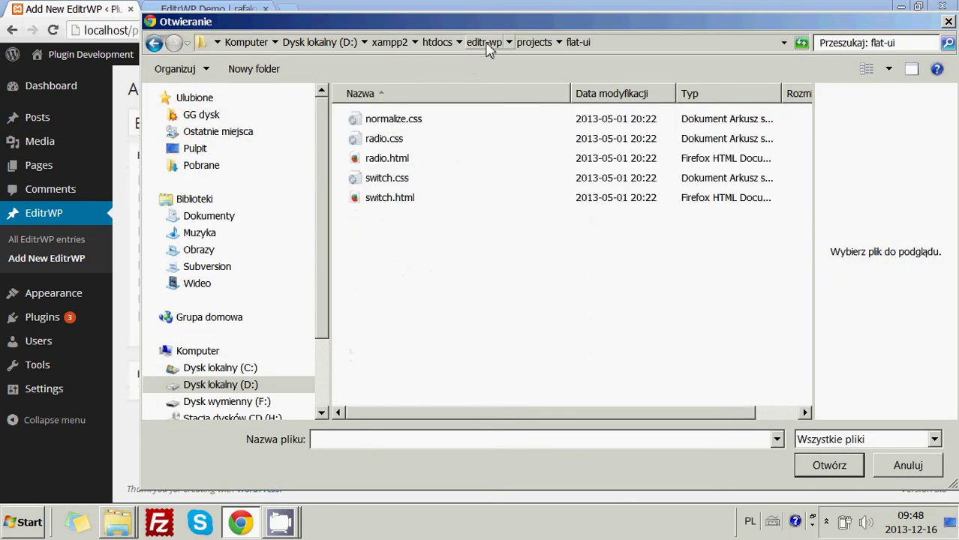
drag(450, 311, 393, 126)
click(826, 466)
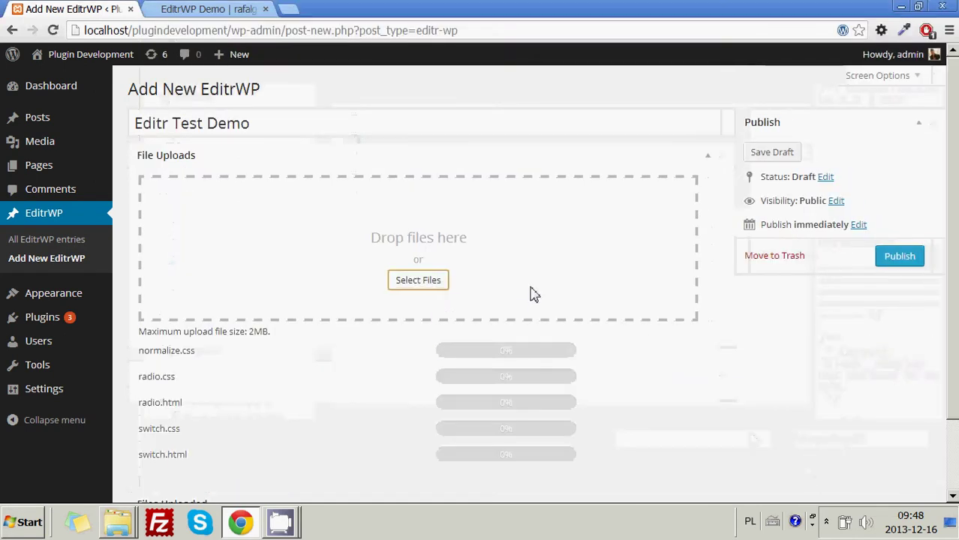
scroll(441, 355, down, 2)
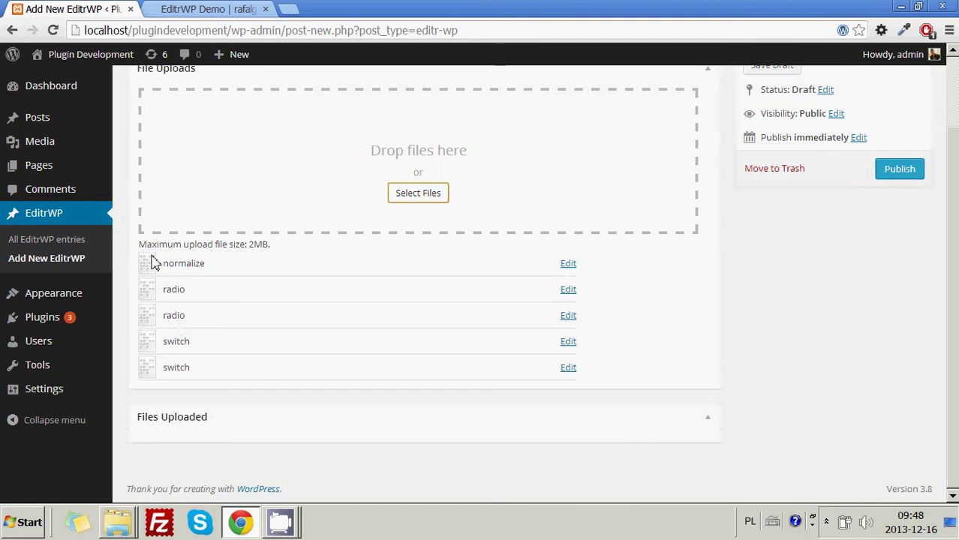
scroll(505, 278, up, 2)
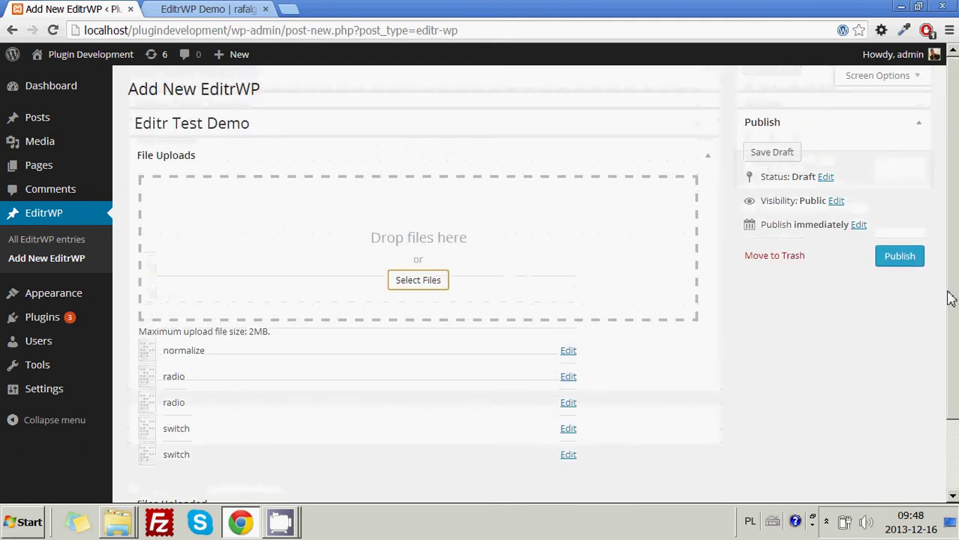
click(906, 267)
Step: Examine the published entry's Files Uploaded section, including each file's name, type and delete option
scroll(492, 244, down, 5)
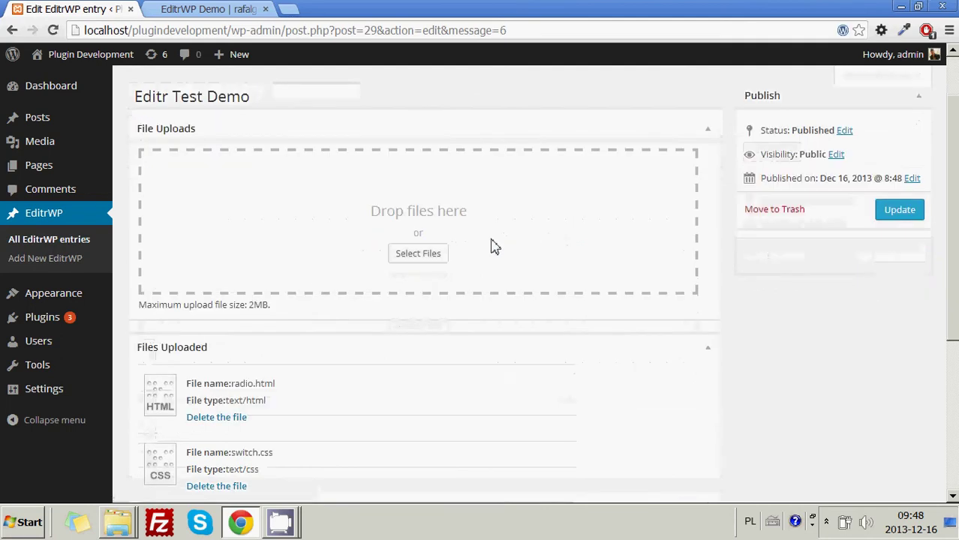
scroll(156, 360, down, 2)
scroll(168, 312, up, 3)
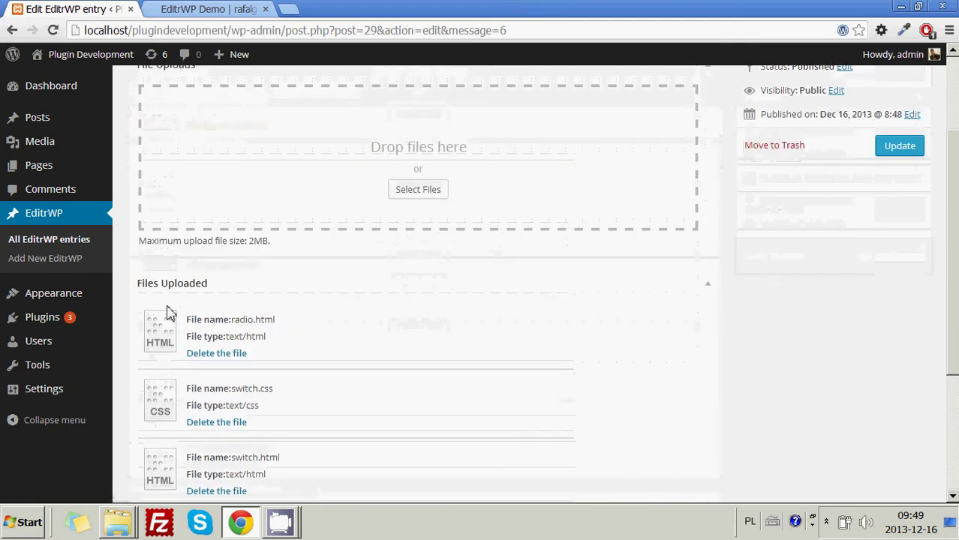
scroll(171, 322, down, 2)
scroll(701, 217, up, 2)
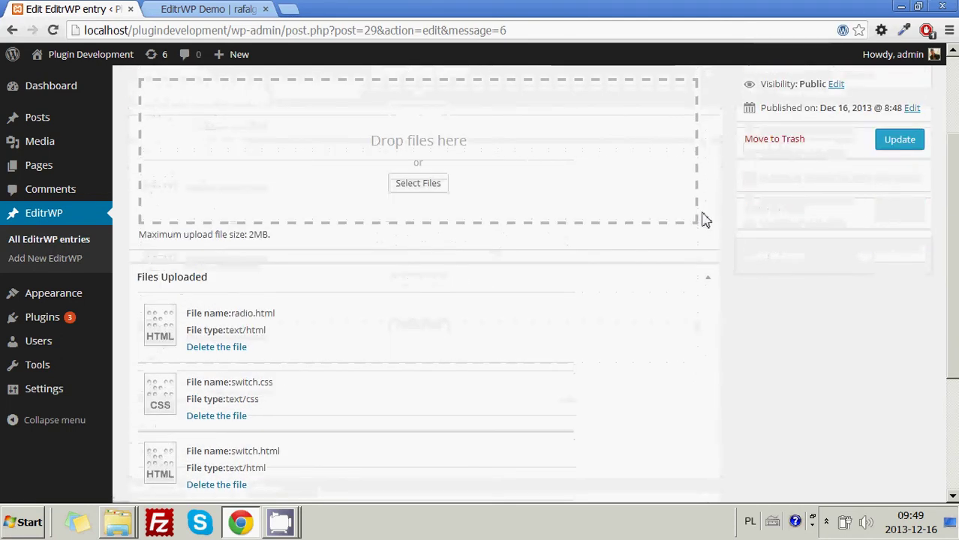
scroll(709, 291, up, 2)
click(721, 418)
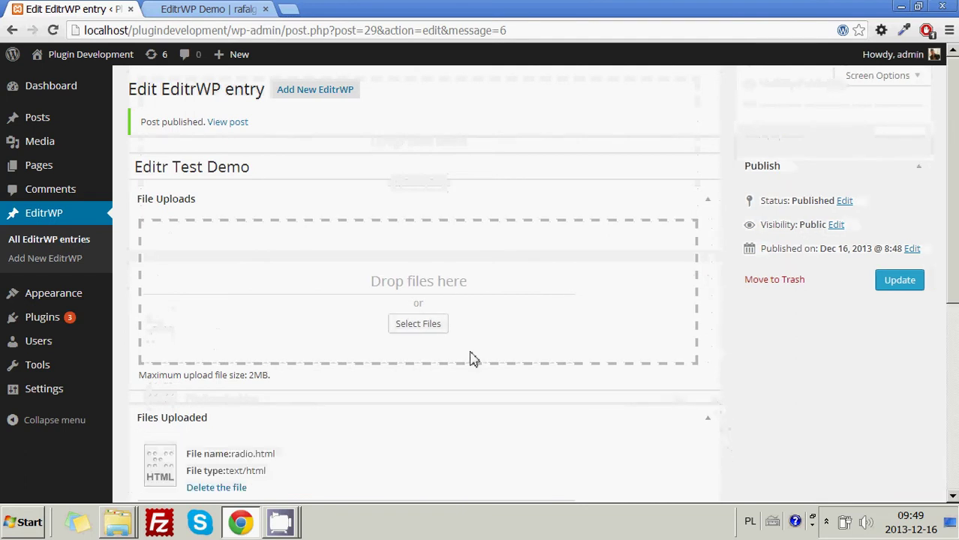
scroll(199, 304, down, 5)
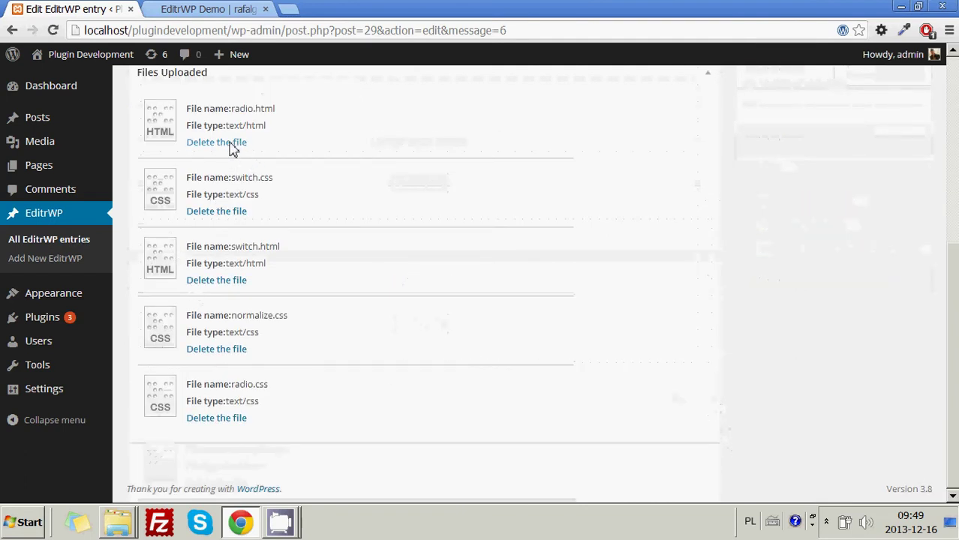
scroll(150, 232, up, 2)
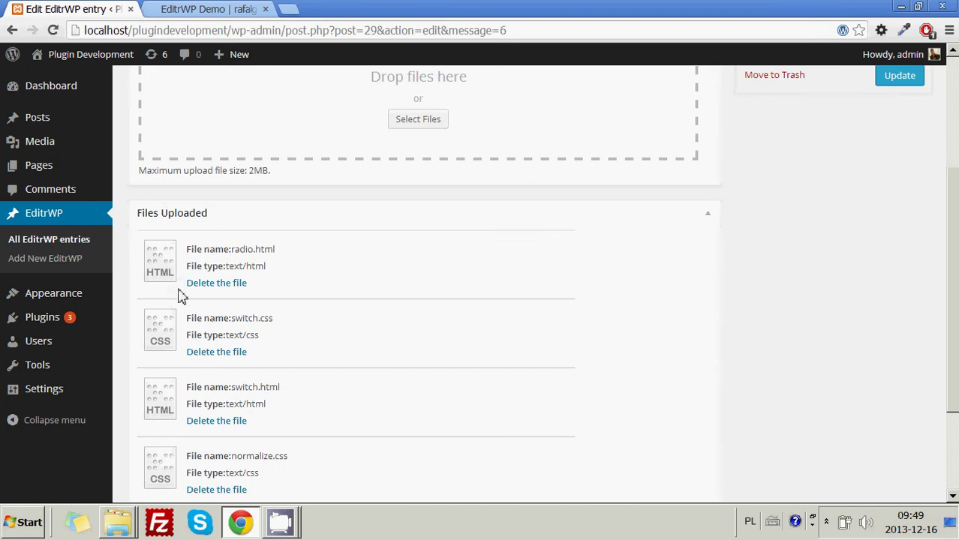
scroll(188, 304, up, 3)
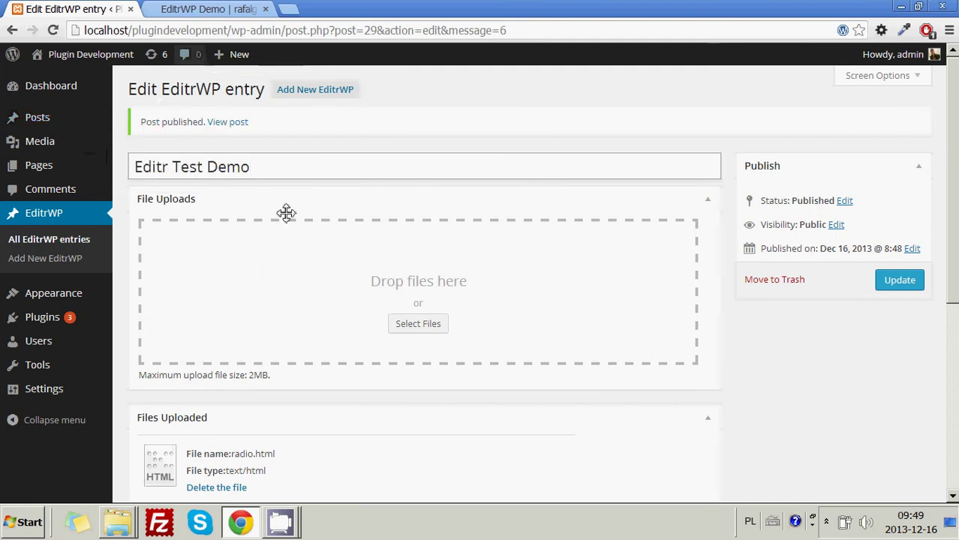
Step: Create a new post titled Editr Embed Demo and keep its content editor in Visual mode
mouse_move(157, 135)
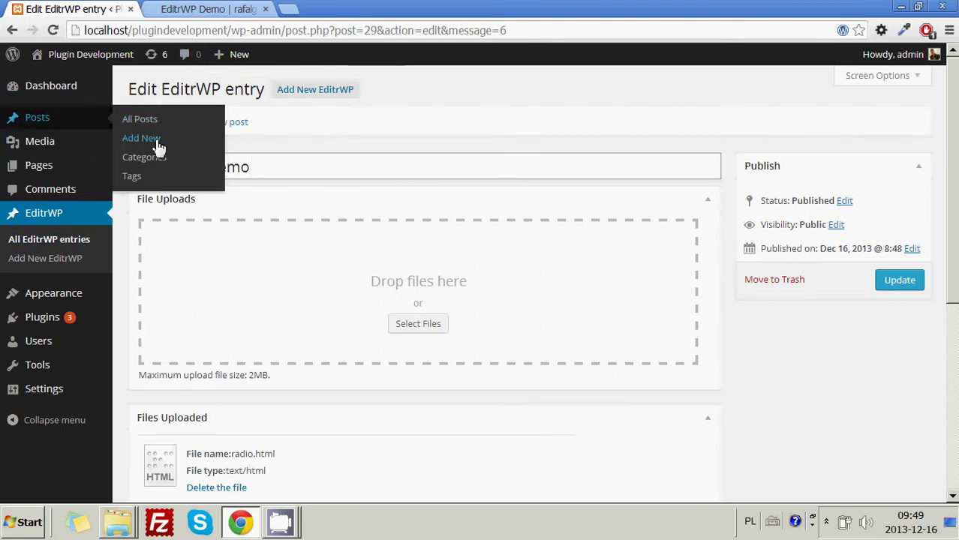
click(158, 141)
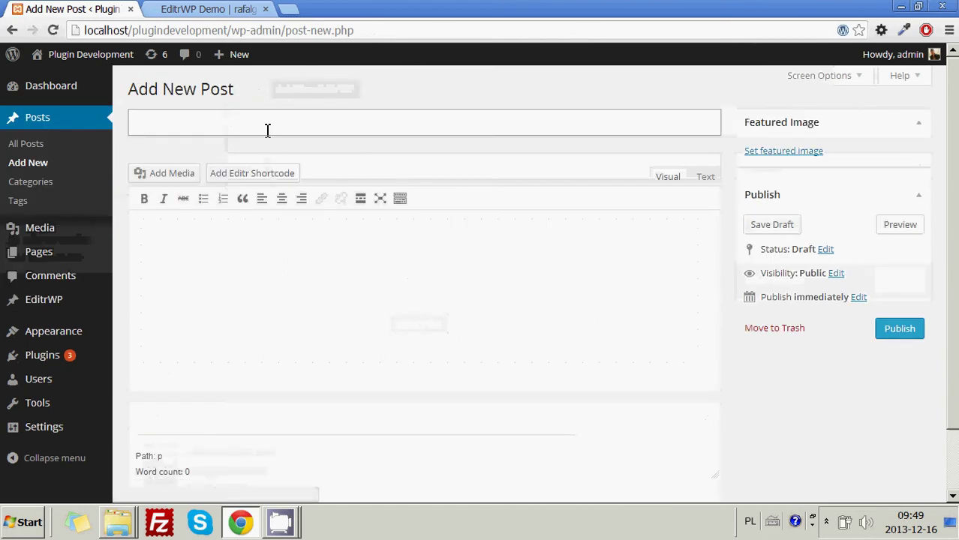
text(Editr Embed Dem)
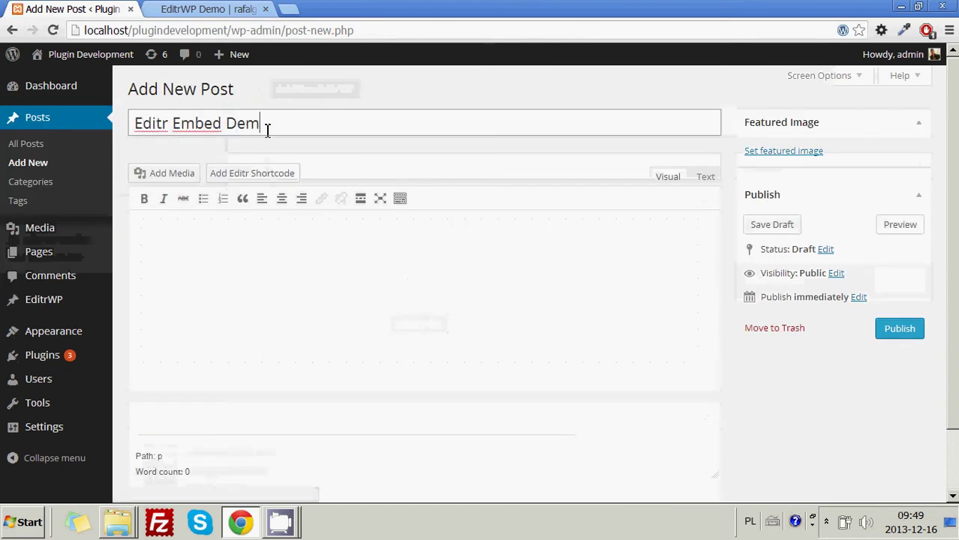
text(o)
click(381, 253)
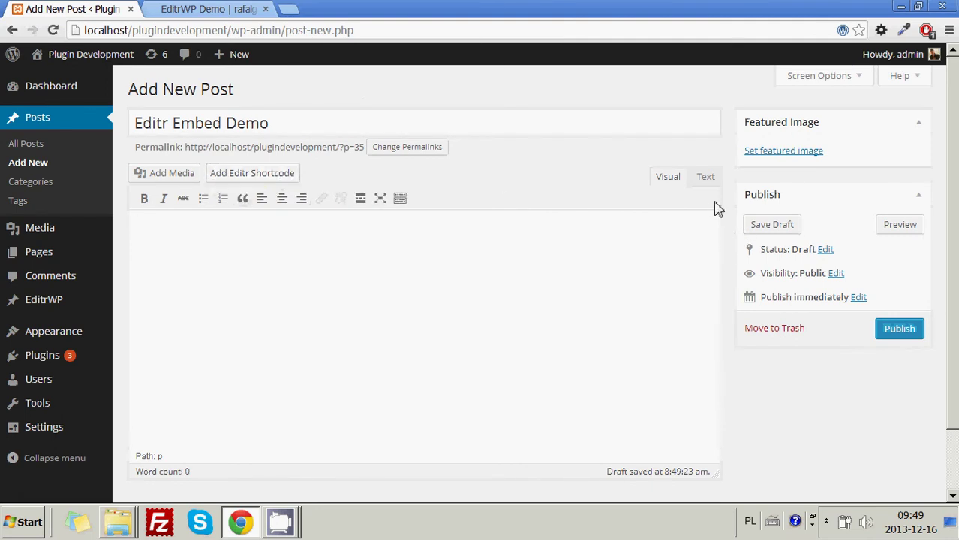
click(695, 180)
click(671, 178)
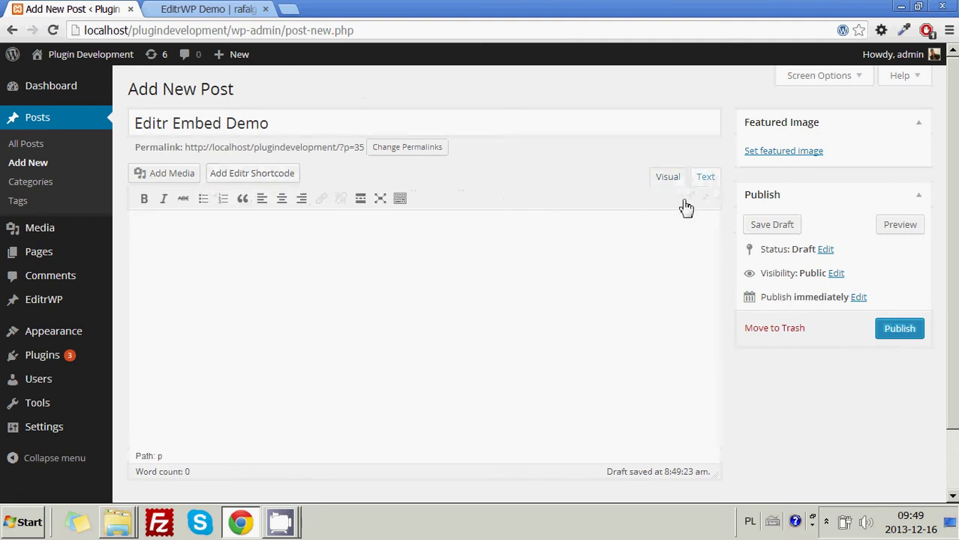
Step: Open the Insert Editr shortcode dialog for the new post
click(282, 177)
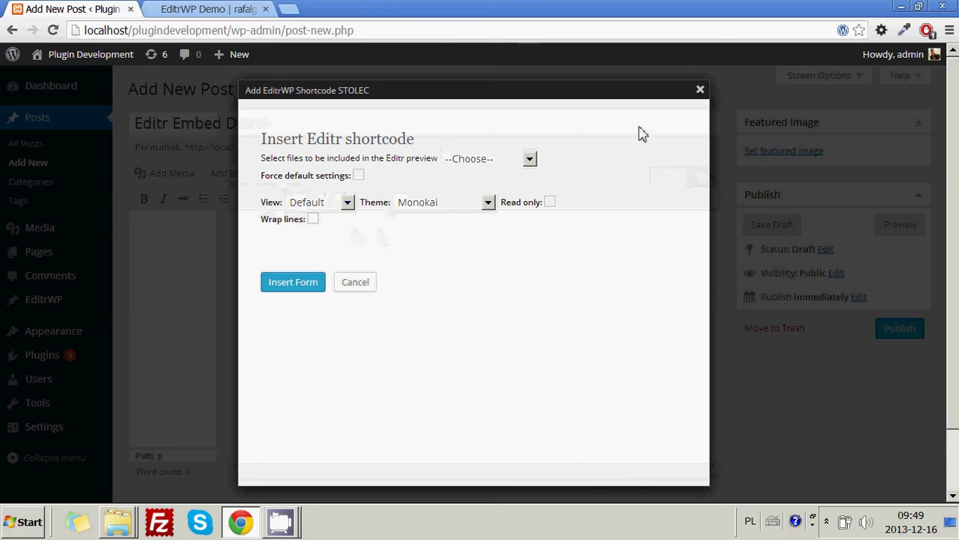
click(700, 90)
click(255, 177)
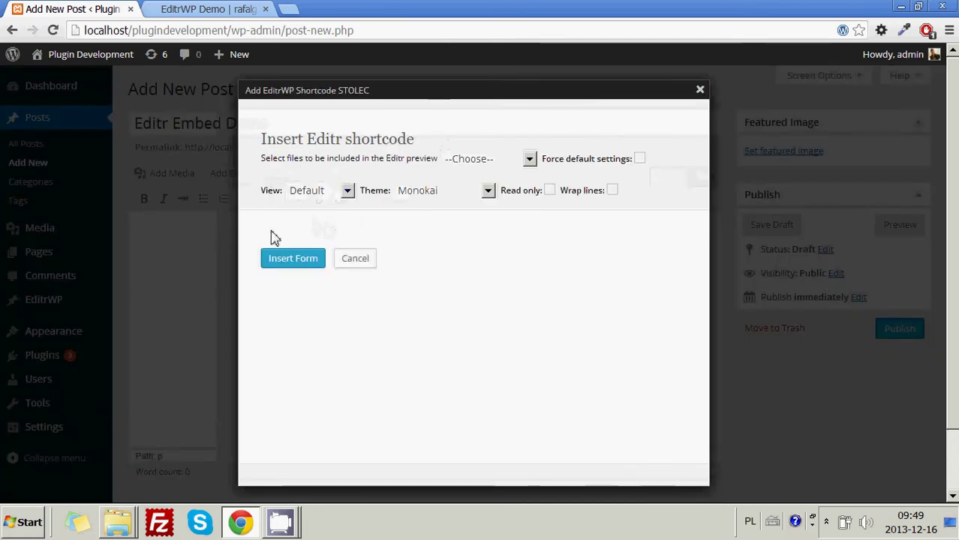
Step: Select Editr Test Demo as the source of files to include in the Editr preview
click(492, 160)
click(430, 133)
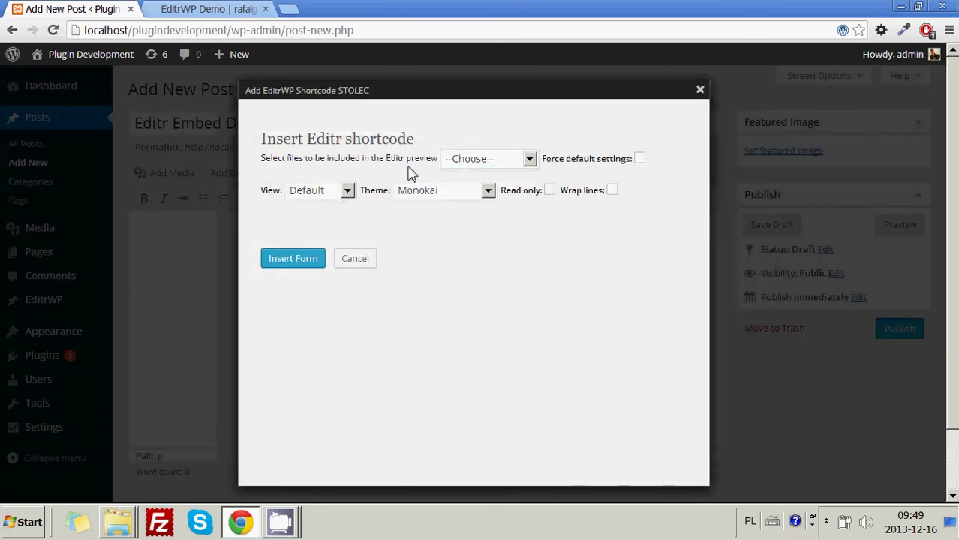
click(465, 158)
click(371, 189)
click(491, 161)
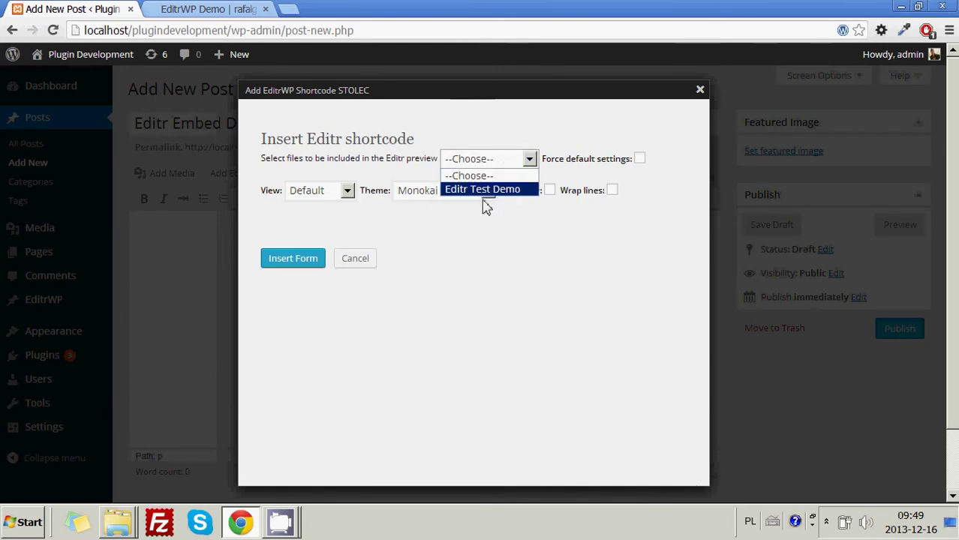
click(417, 157)
click(496, 164)
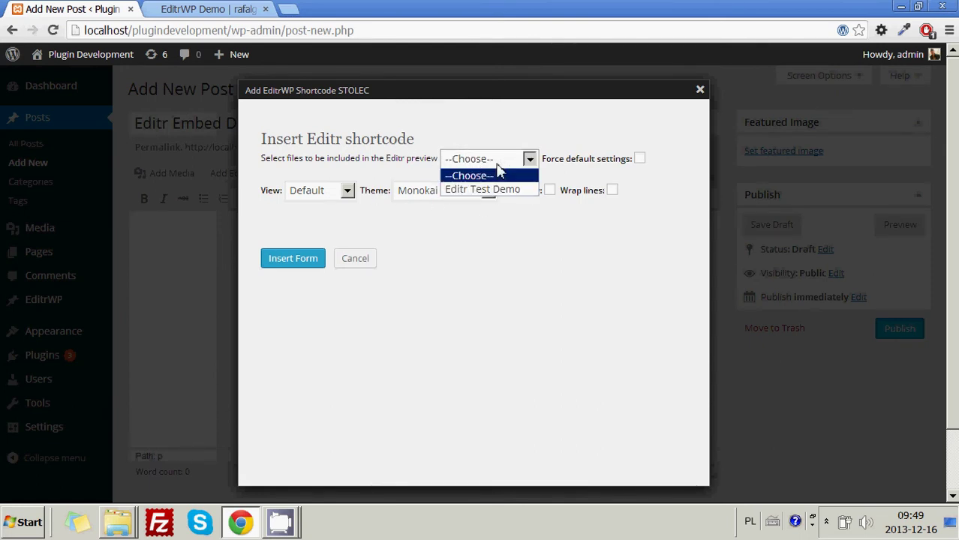
click(392, 159)
click(485, 160)
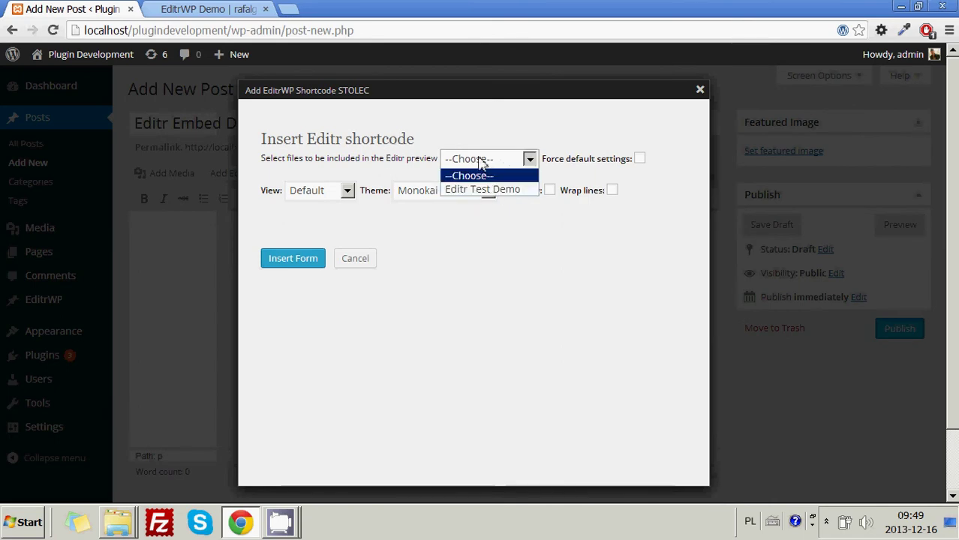
click(488, 190)
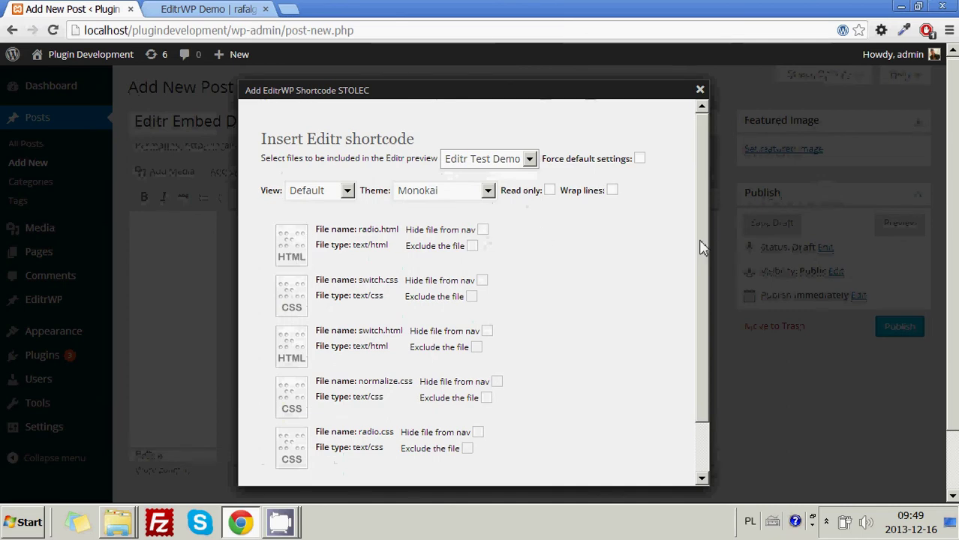
scroll(708, 306, down, 2)
scroll(664, 251, up, 1)
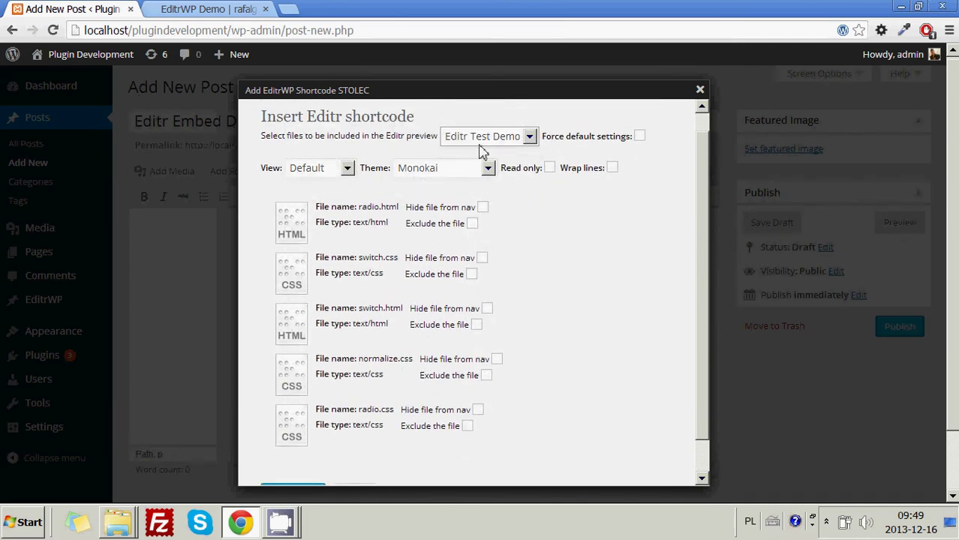
mouse_move(293, 224)
mouse_down()
mouse_move(300, 434)
mouse_move(294, 229)
mouse_up()
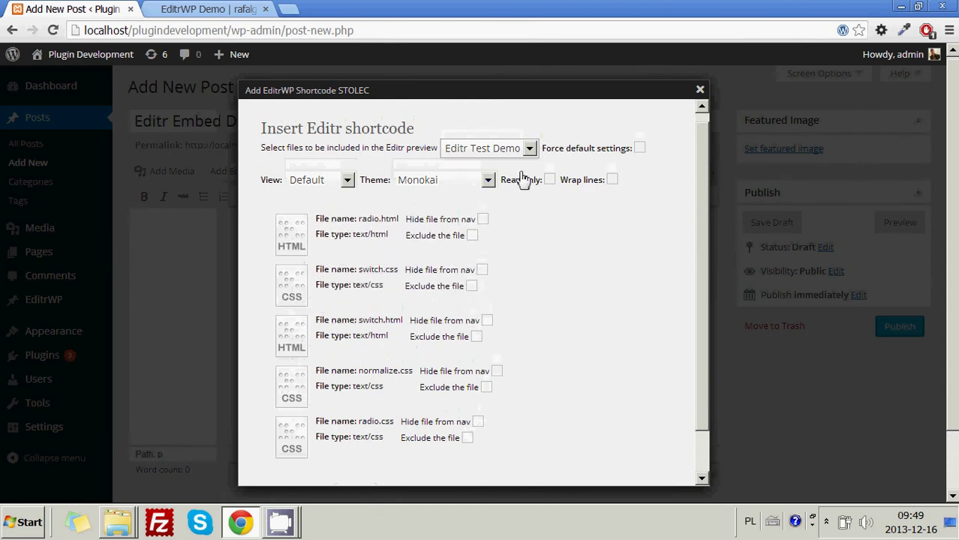
click(639, 149)
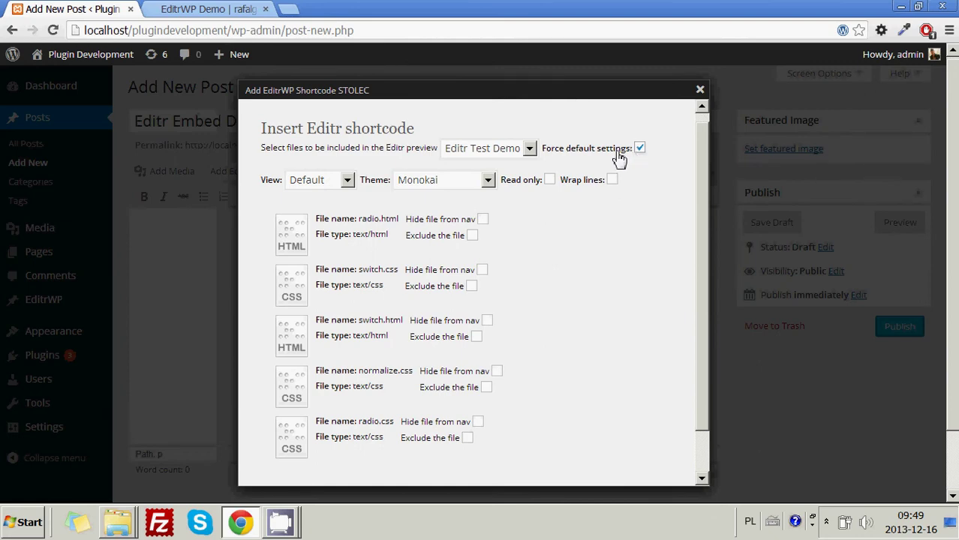
Step: Set the Editr theme to Solarized Light and the view to Cartesian, leaving the Read only option off
click(473, 184)
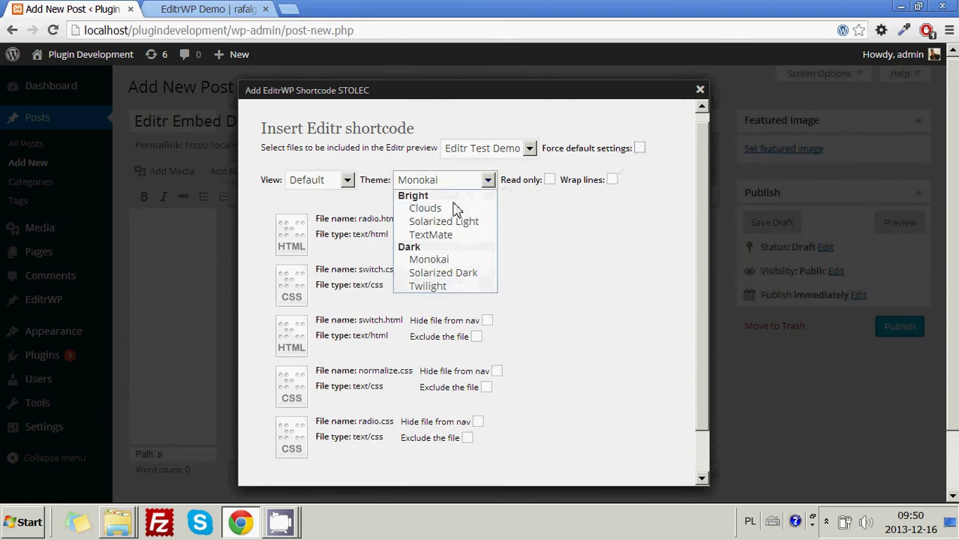
click(437, 220)
click(323, 181)
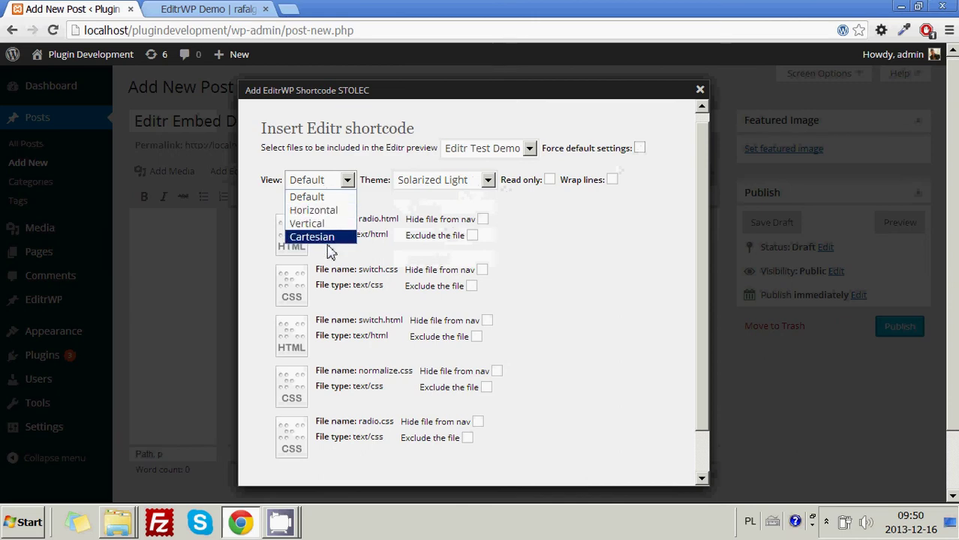
click(328, 238)
click(547, 181)
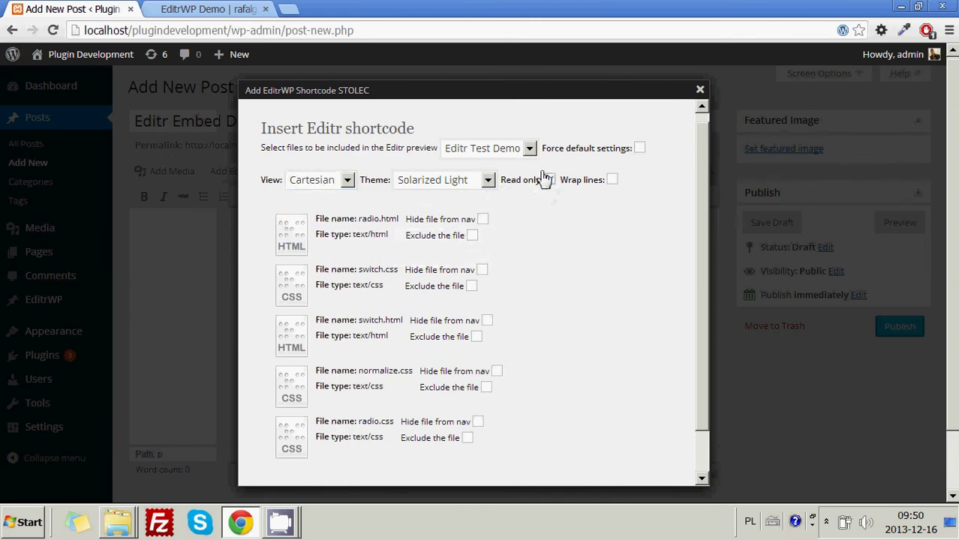
click(552, 182)
Step: Reorder the files in the Editr preview by moving radio.html below switch.css
mouse_move(315, 231)
mouse_down()
mouse_move(322, 306)
mouse_move(311, 225)
mouse_move(302, 353)
mouse_move(308, 227)
mouse_up()
scroll(466, 233, down, 2)
scroll(466, 244, up, 2)
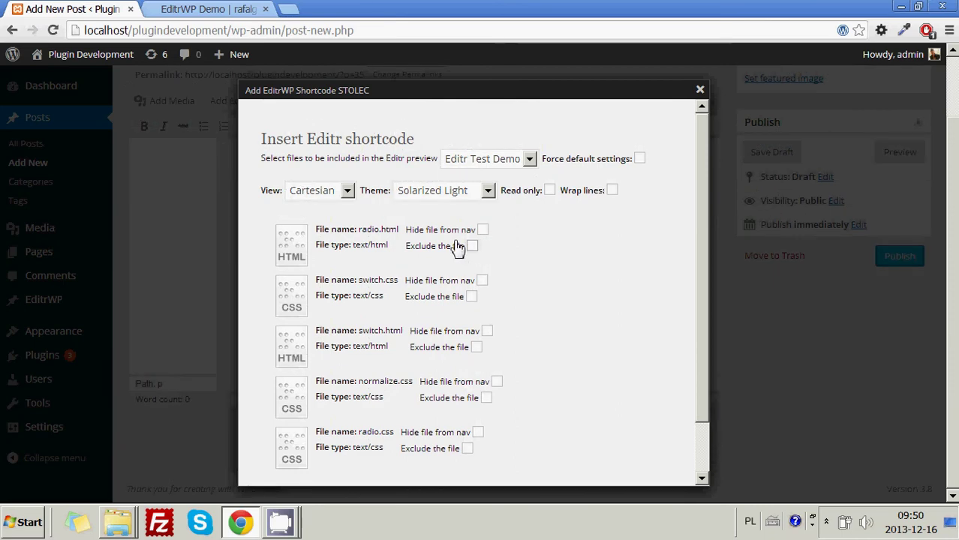
scroll(473, 254, down, 2)
scroll(425, 368, up, 2)
scroll(315, 319, down, 2)
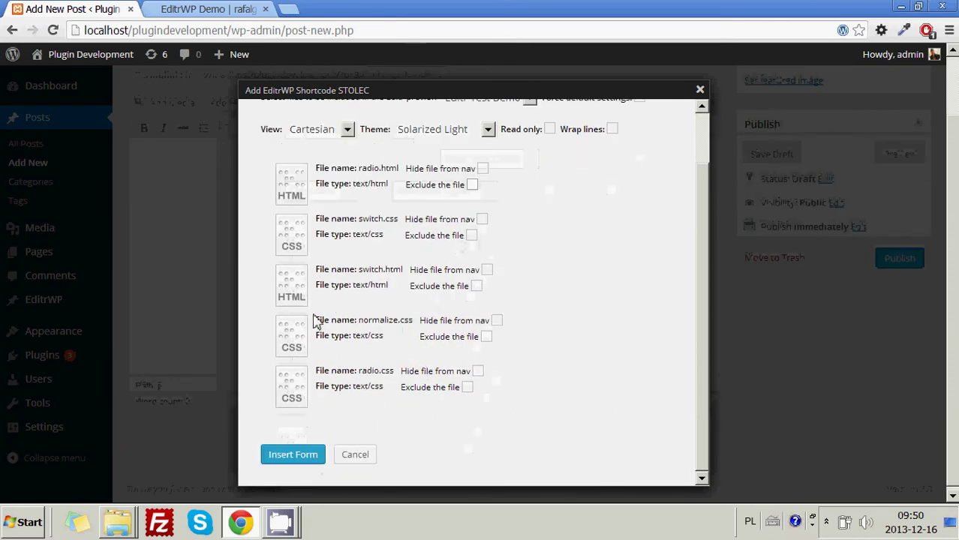
scroll(308, 395, up, 2)
mouse_move(299, 253)
mouse_down()
mouse_move(307, 306)
mouse_move(290, 309)
mouse_up()
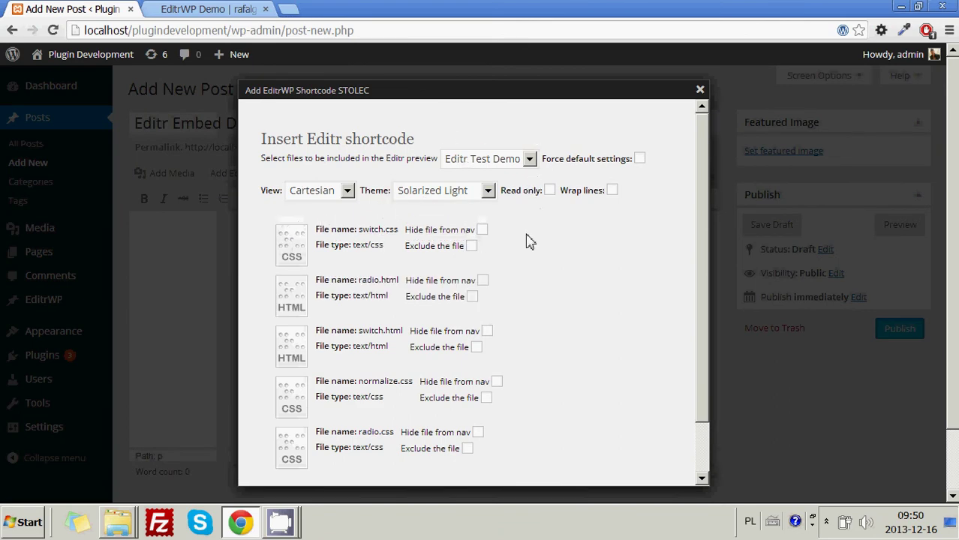
Step: Insert the configured Editr shortcode into the post content and review it
scroll(289, 390, down, 3)
click(286, 455)
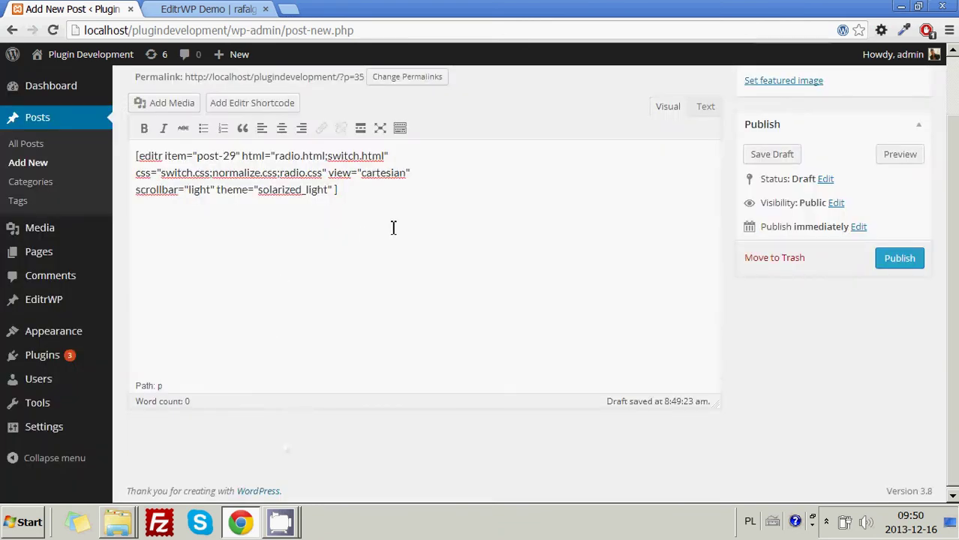
drag(415, 213, 111, 157)
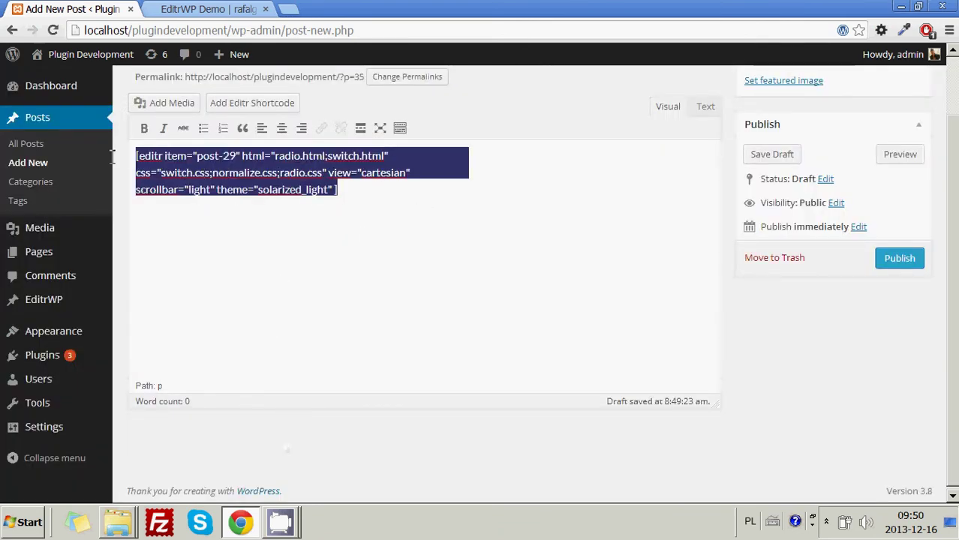
click(160, 158)
scroll(406, 277, up, 2)
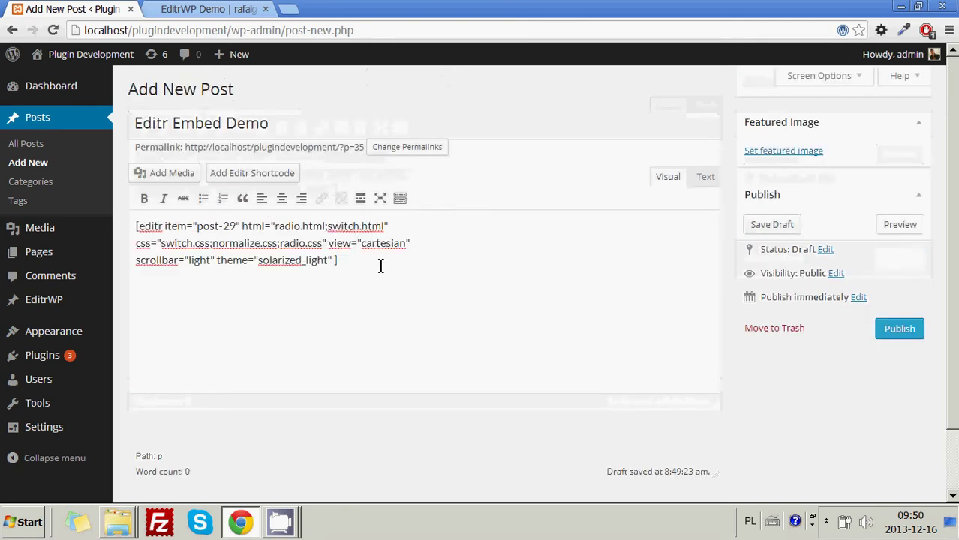
Step: Publish the Editr Embed Demo post and view it on the site
click(908, 330)
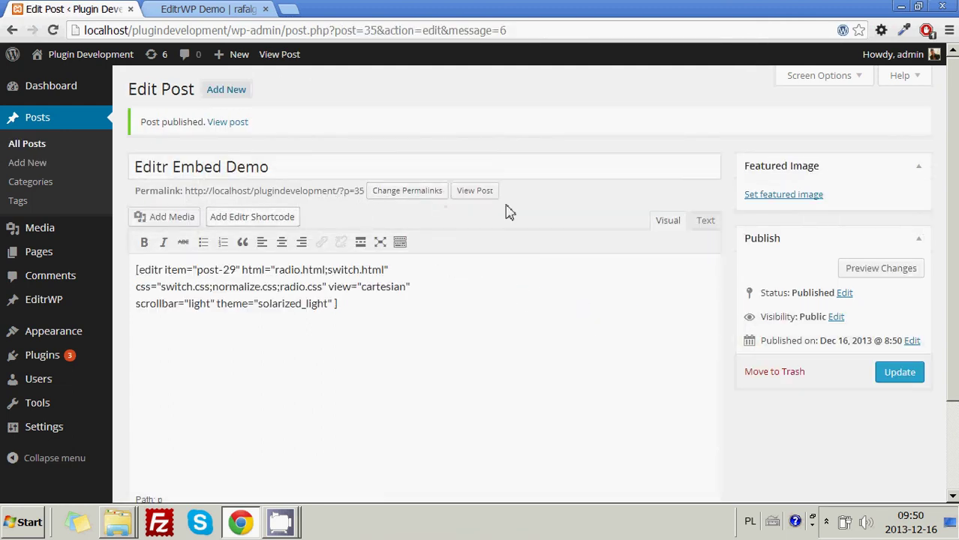
click(494, 191)
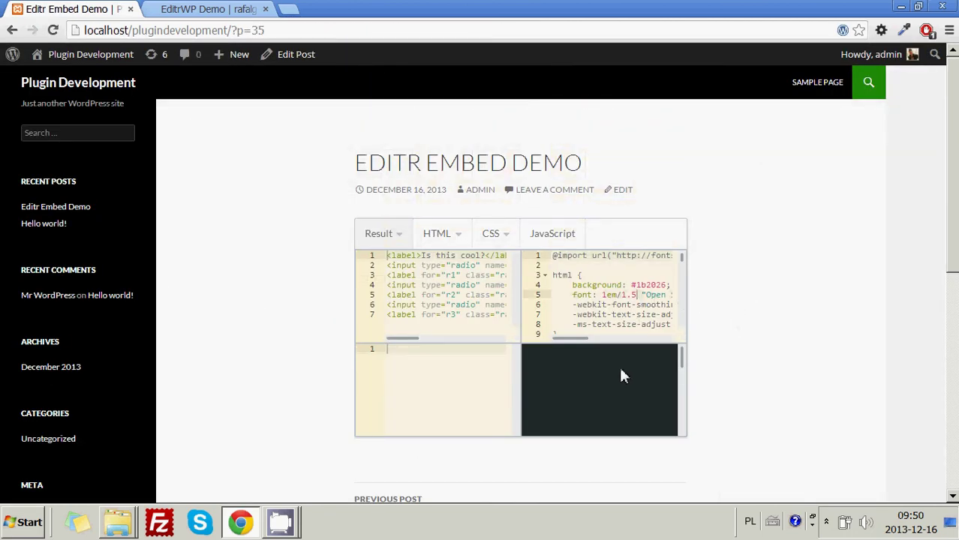
Step: Examine the embedded Cartesian Editr layout, including its result pane and the files offered under each category
scroll(617, 365, down, 2)
scroll(618, 364, up, 2)
scroll(618, 369, down, 2)
click(614, 369)
click(612, 356)
drag(681, 399, 637, 372)
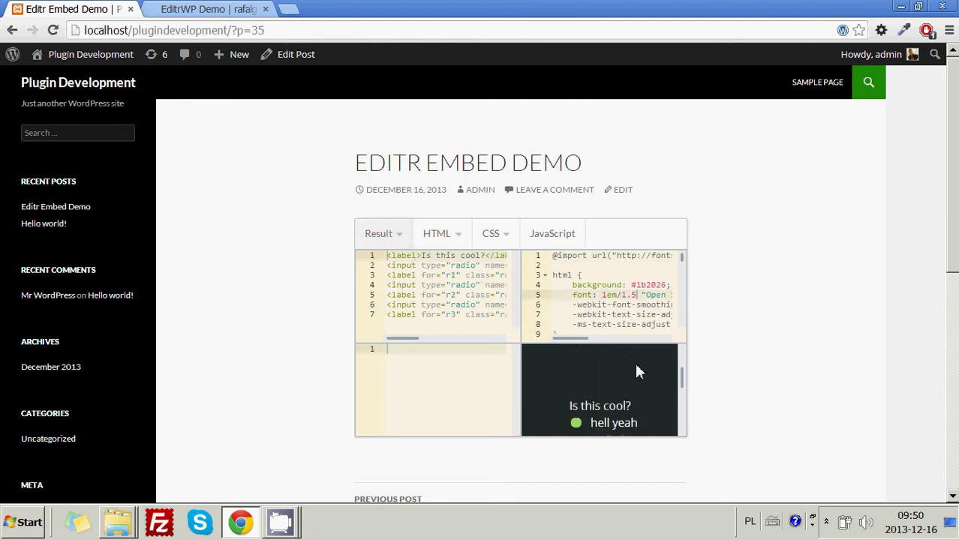
scroll(600, 373, up, 2)
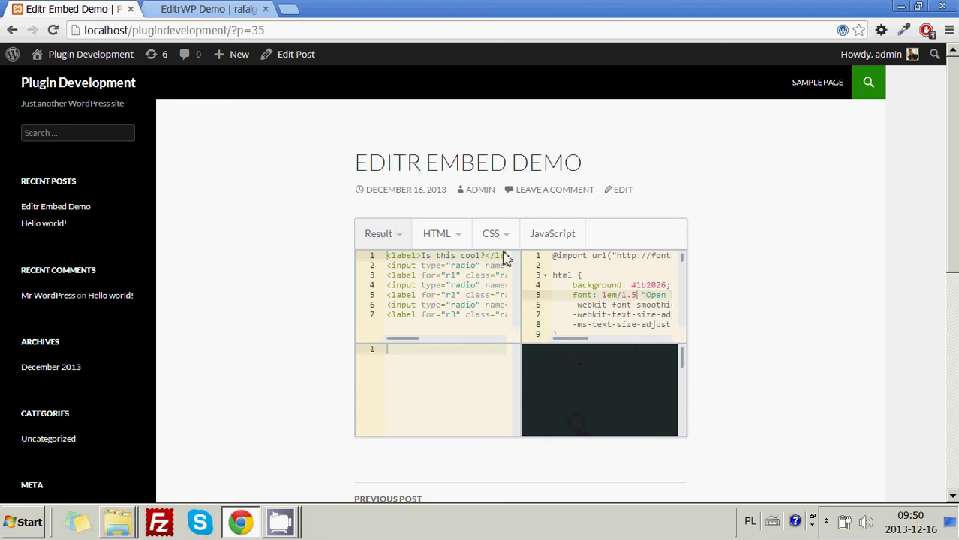
mouse_move(496, 234)
drag(683, 364, 674, 399)
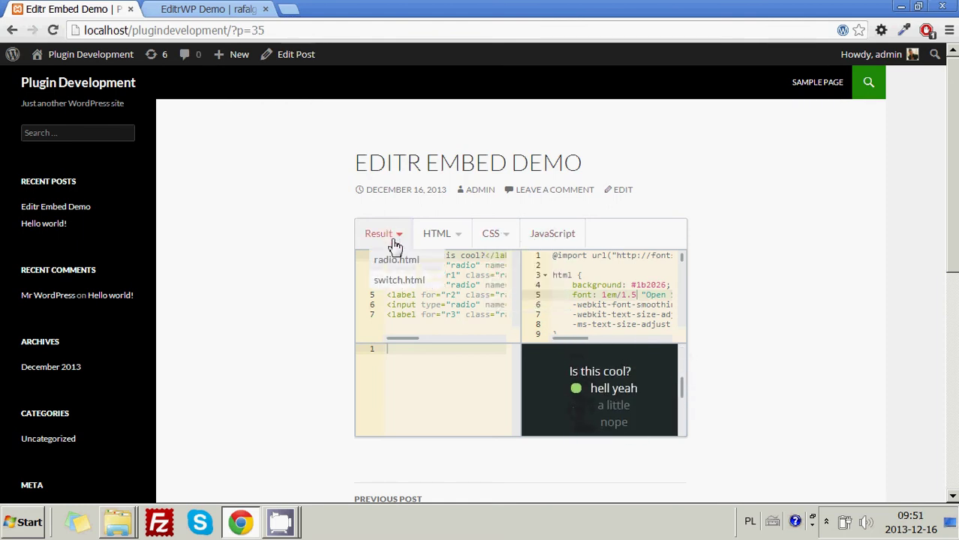
Step: Test the radio buttons in the embedded result by alternating between "nope" and "hell yeah"
click(605, 409)
click(610, 422)
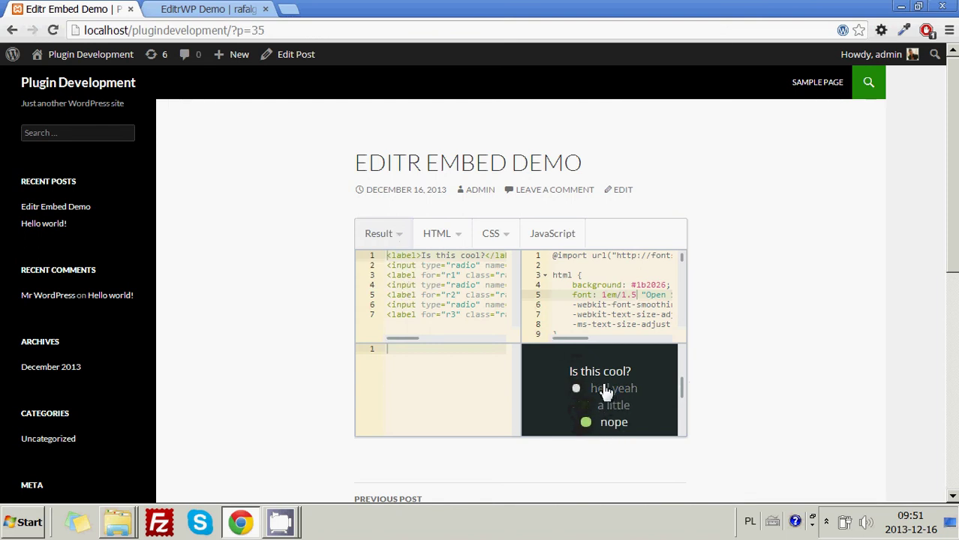
click(606, 388)
click(614, 421)
click(616, 388)
drag(682, 397, 685, 402)
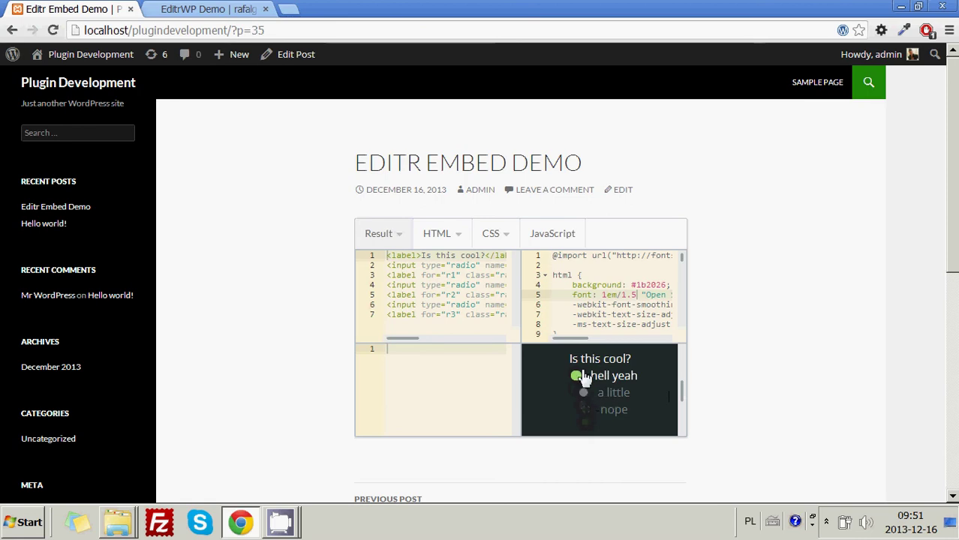
Step: Compare with the Cartesian view sample on the EditrWP Demo page, and return to the published post
click(225, 9)
scroll(334, 243, up, 3)
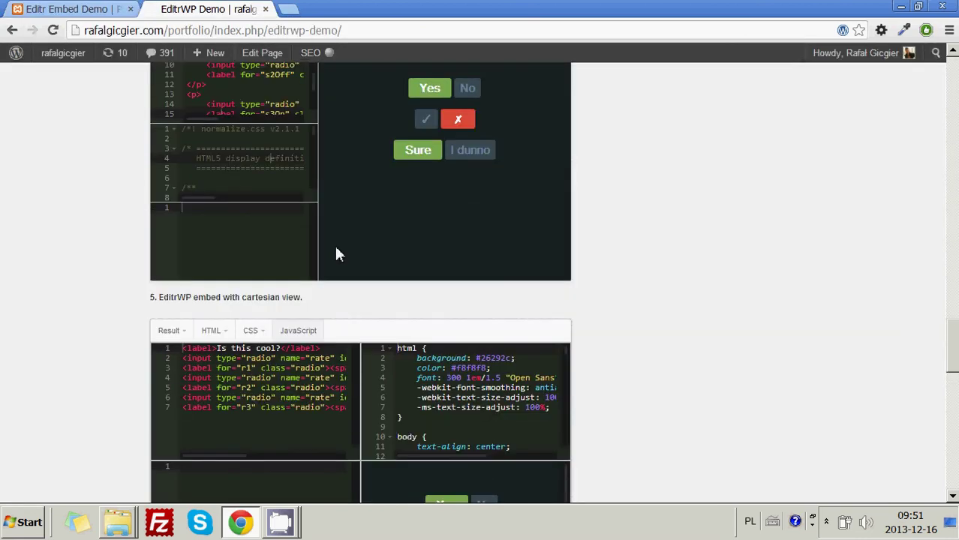
scroll(391, 338, down, 3)
scroll(466, 433, down, 1)
key(ctrl+shift+Tab)
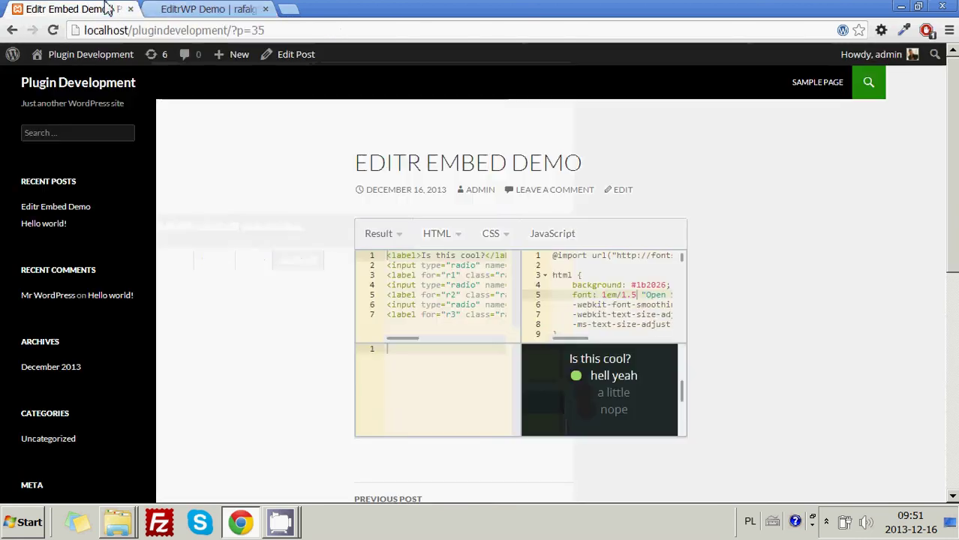
Step: Switch the embed's HTML pane to switch.html, its CSS pane to normalize.css and its result to switch.html
click(439, 238)
click(464, 280)
mouse_move(491, 234)
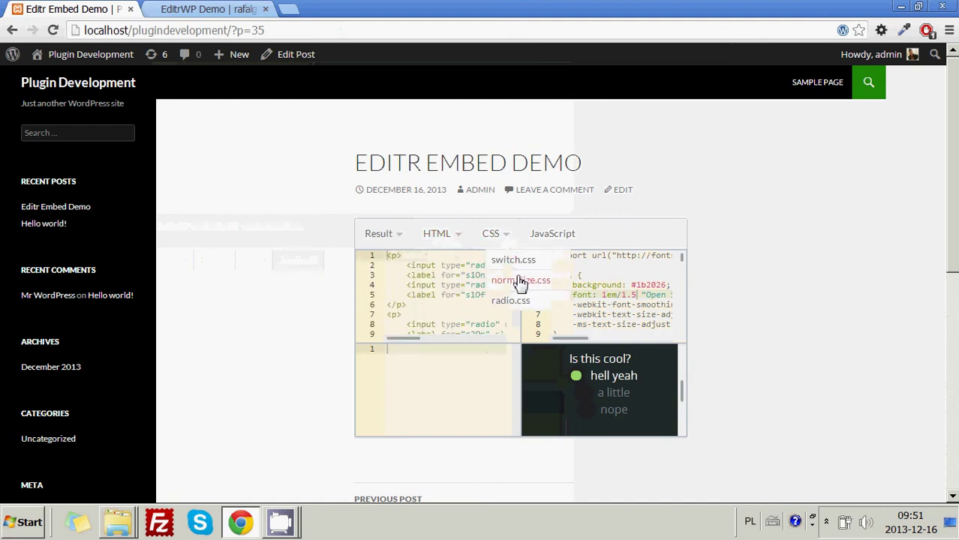
click(521, 278)
click(379, 234)
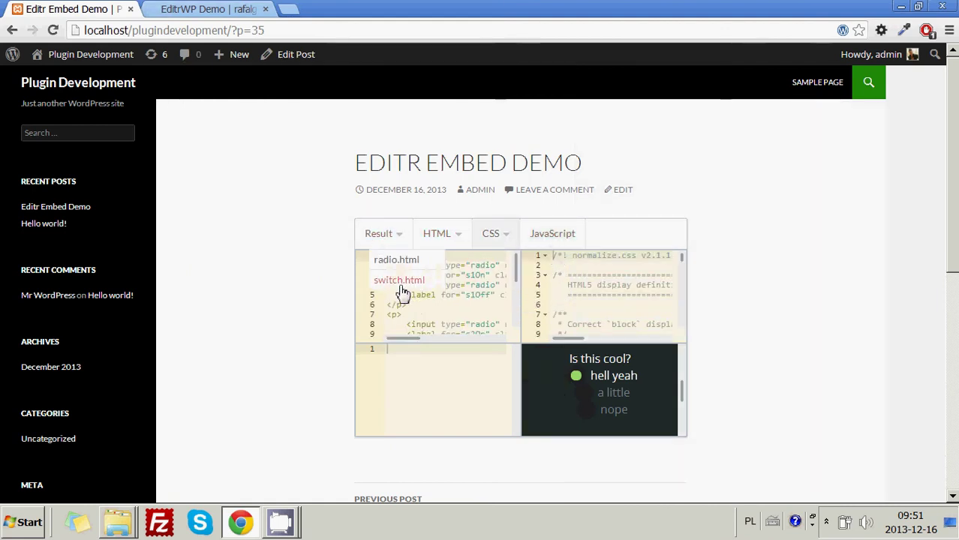
click(400, 281)
Step: Open the post for editing and start a new Editr shortcode insertion over the selected existing shortcode
click(313, 59)
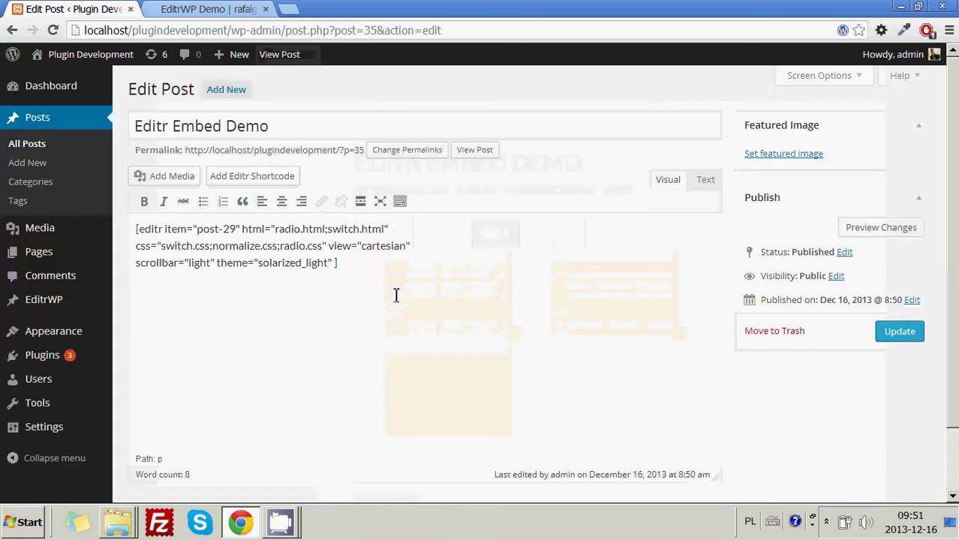
drag(394, 293, 138, 230)
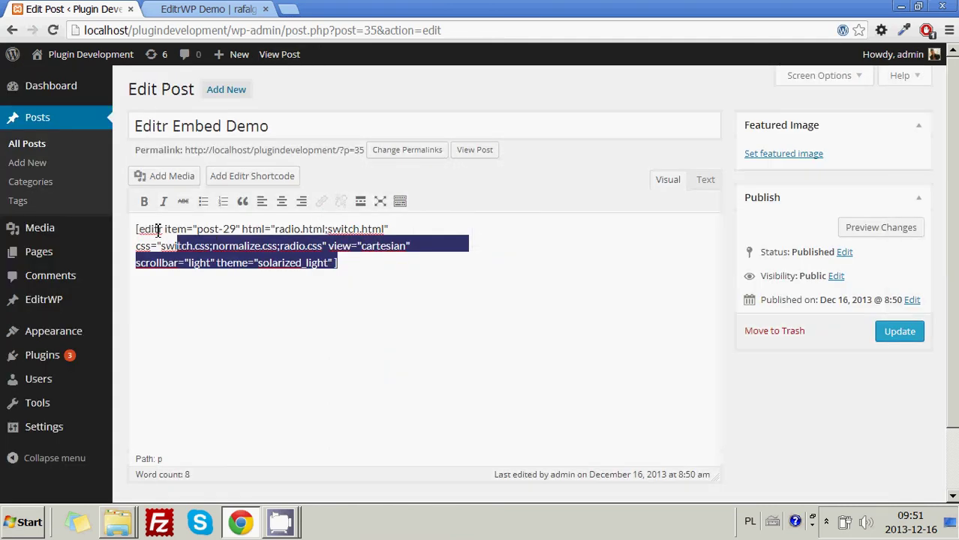
click(248, 177)
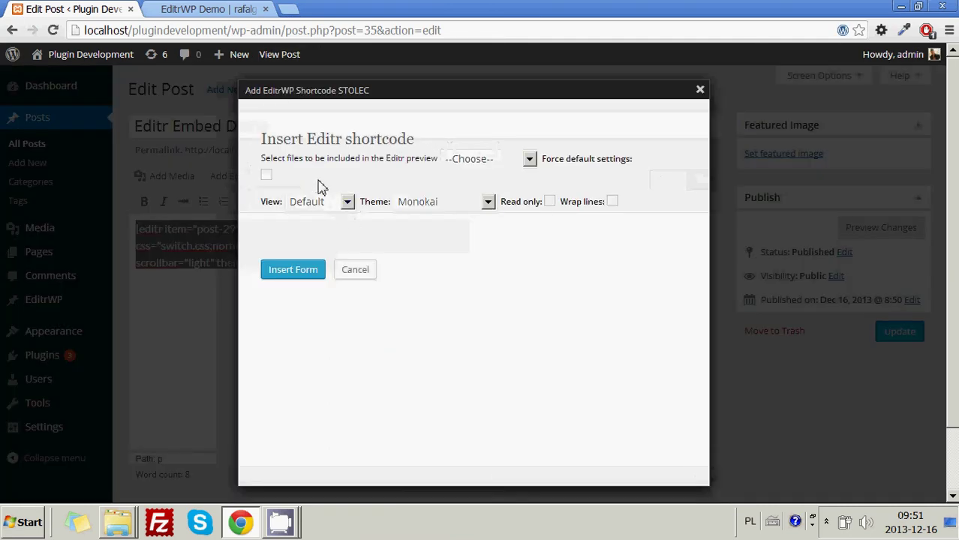
Step: Choose Editr Test Demo as the file source and move radio.html below switch.css
click(511, 164)
click(504, 187)
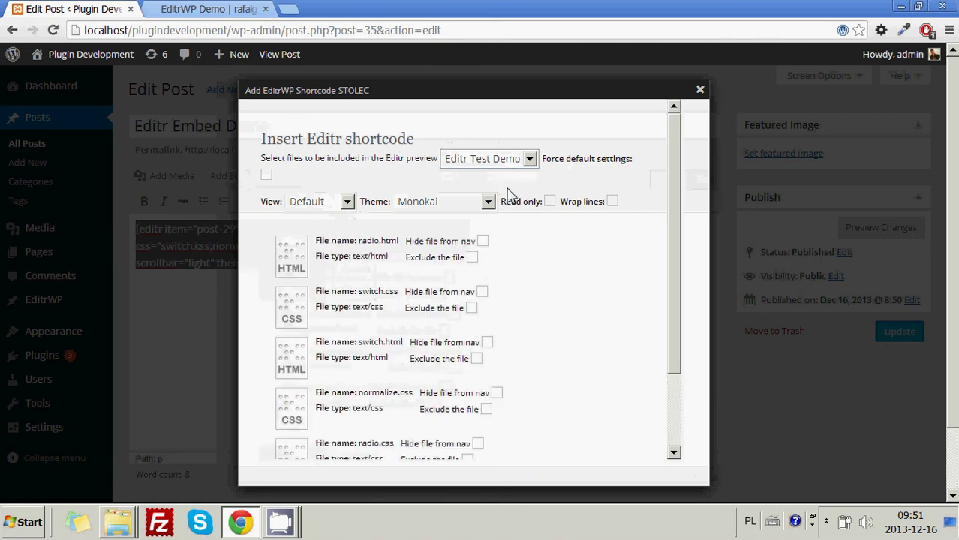
scroll(443, 274, down, 5)
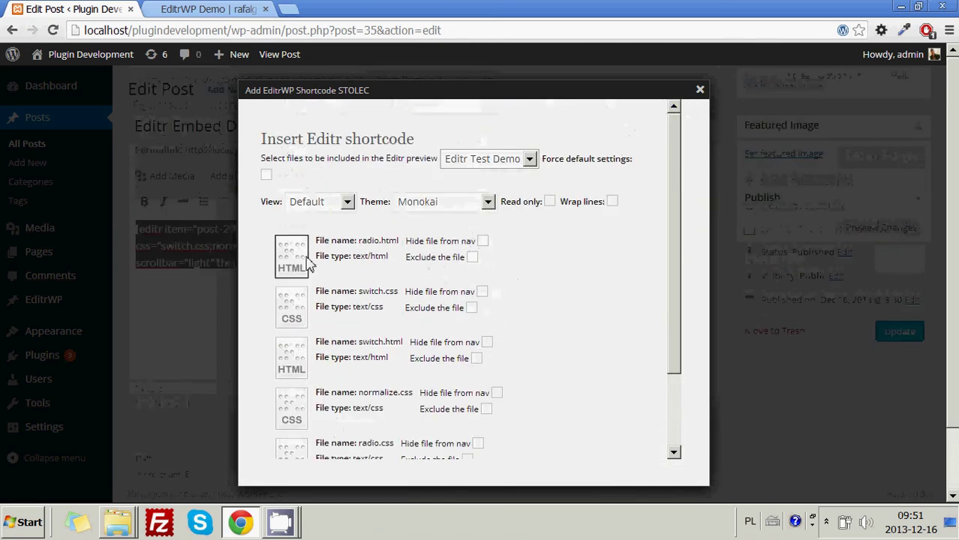
drag(309, 267, 314, 353)
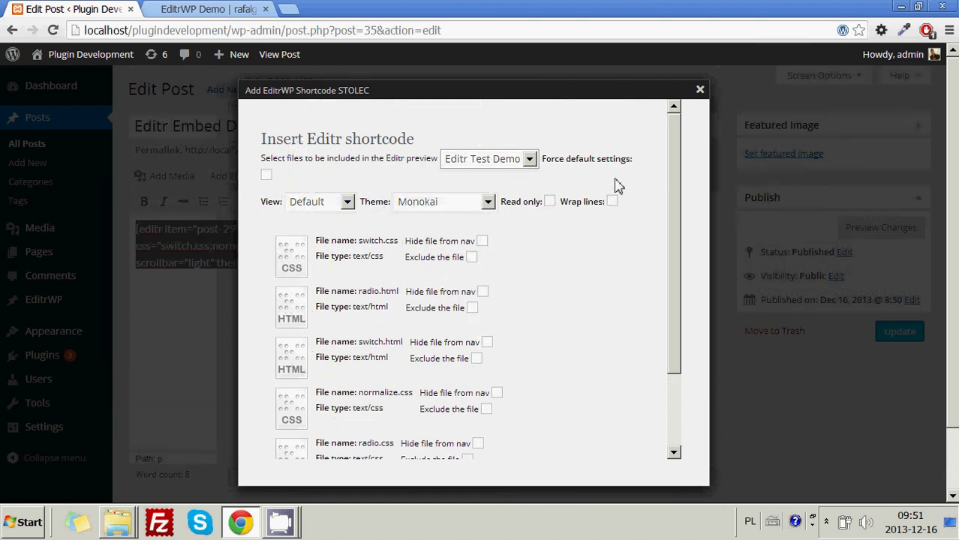
Step: Force the default settings and insert the Editr shortcode in place of the existing one
scroll(694, 304, down, 1)
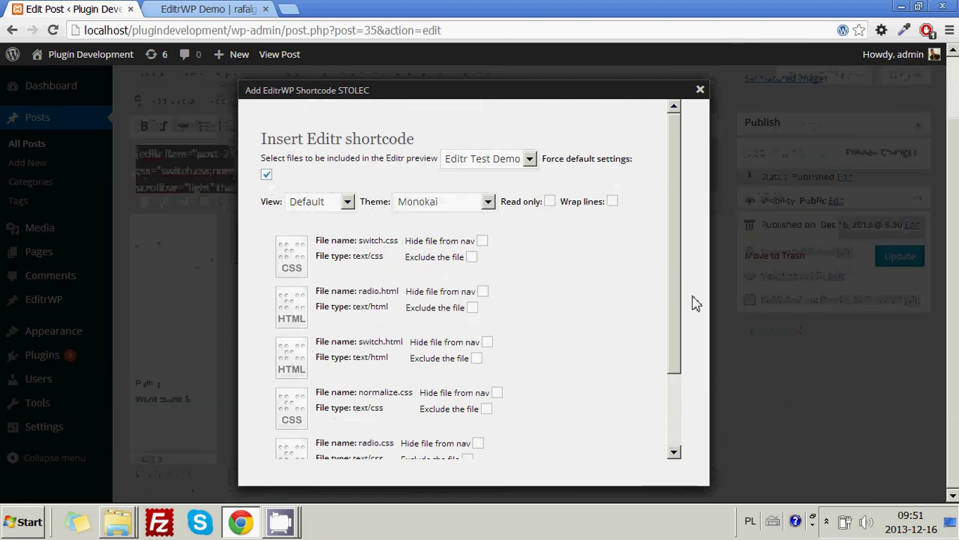
drag(677, 345, 670, 450)
click(287, 426)
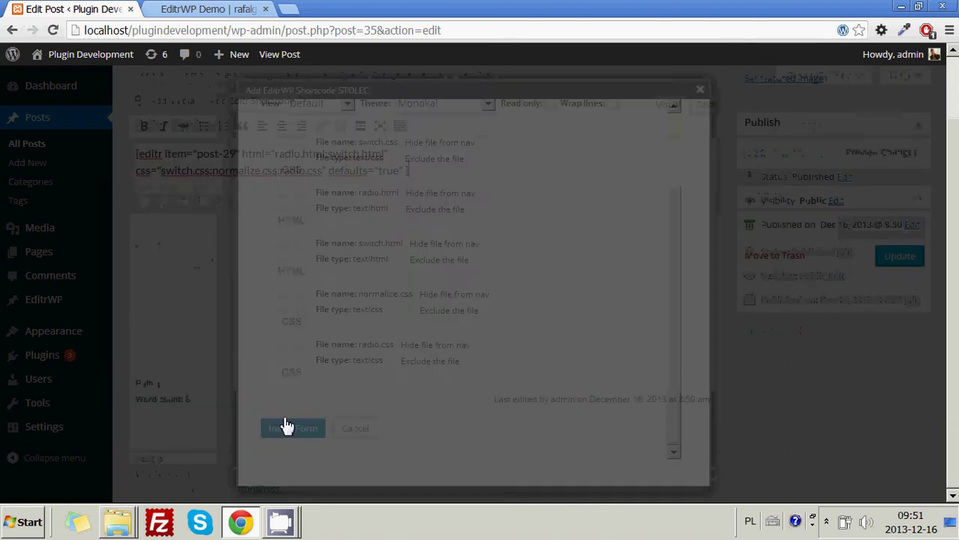
Step: Examine the newly inserted Editr shortcode in the post content, including its defaults attribute
scroll(372, 270, up, 1)
drag(444, 261, 137, 230)
click(466, 246)
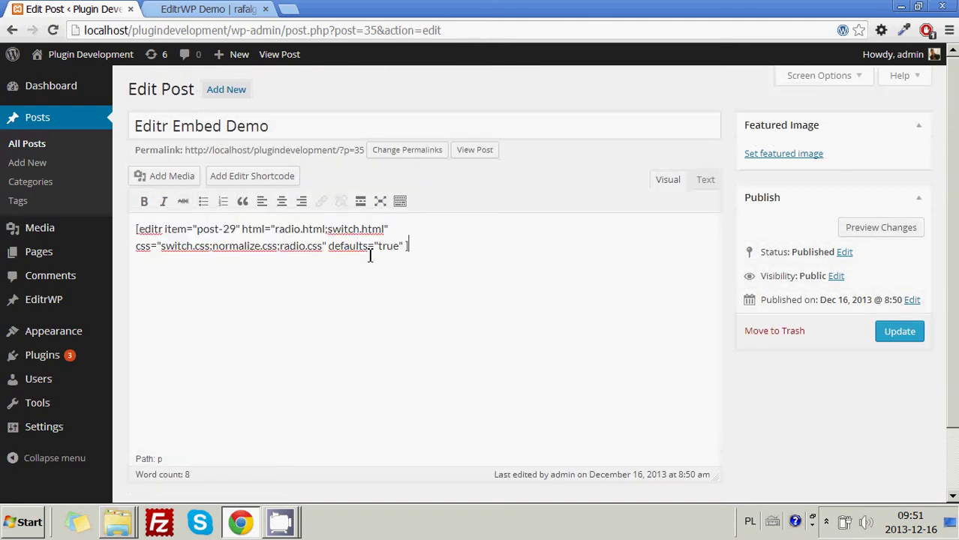
drag(409, 250, 132, 229)
click(286, 270)
drag(337, 250, 419, 246)
click(403, 264)
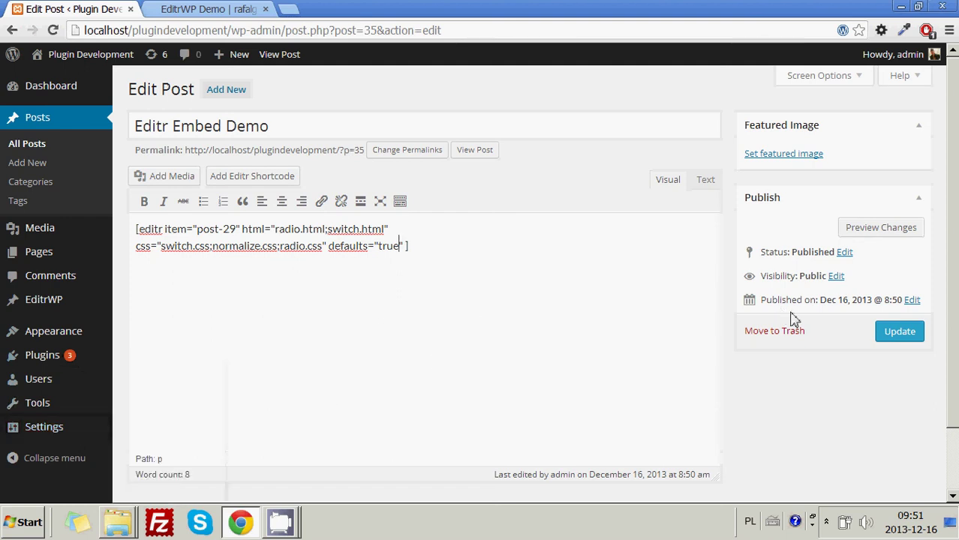
Step: Update the Editr Embed Demo post and open the published page in a new browser tab
click(898, 335)
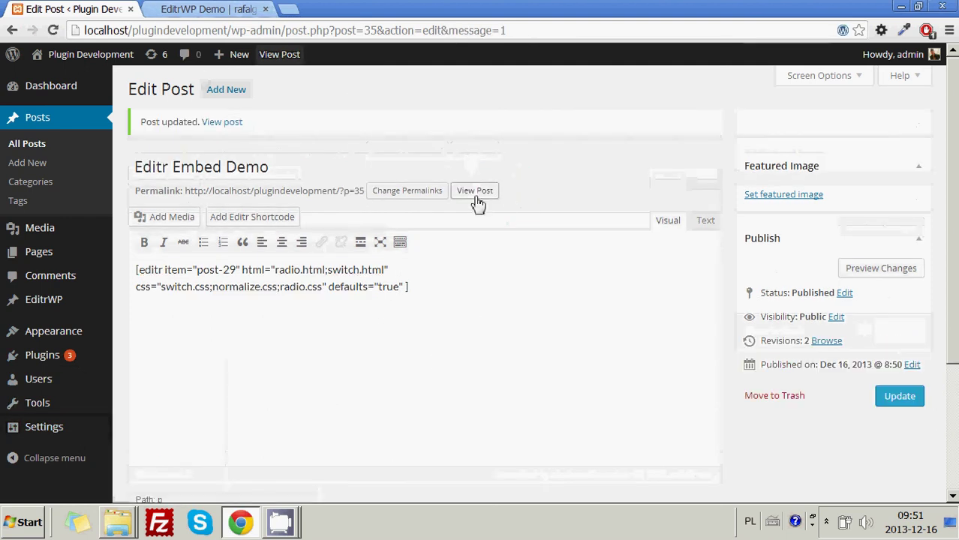
middle_click(483, 194)
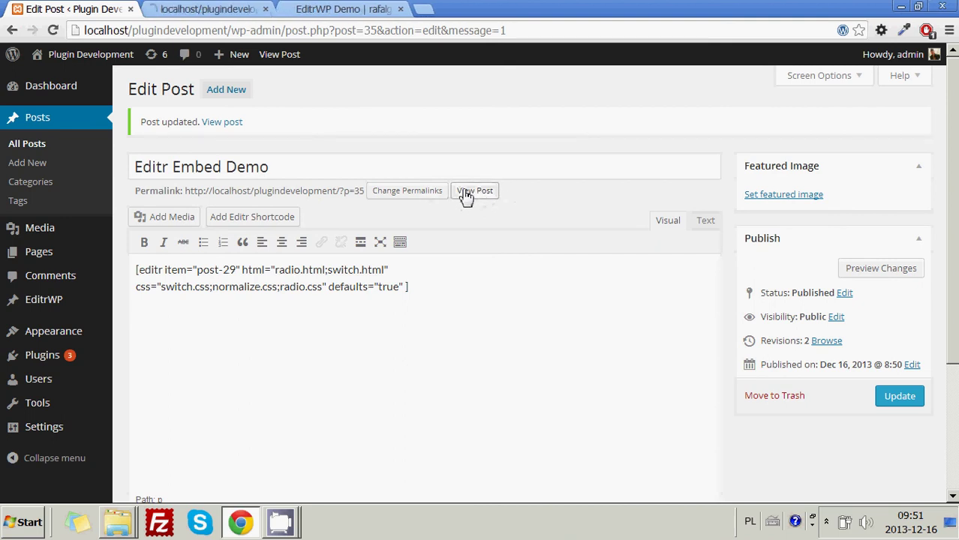
Step: On the published Editr Embed Demo page, view the radio.html and normalize.css source in the embedded editor
click(196, 9)
scroll(285, 221, down, 1)
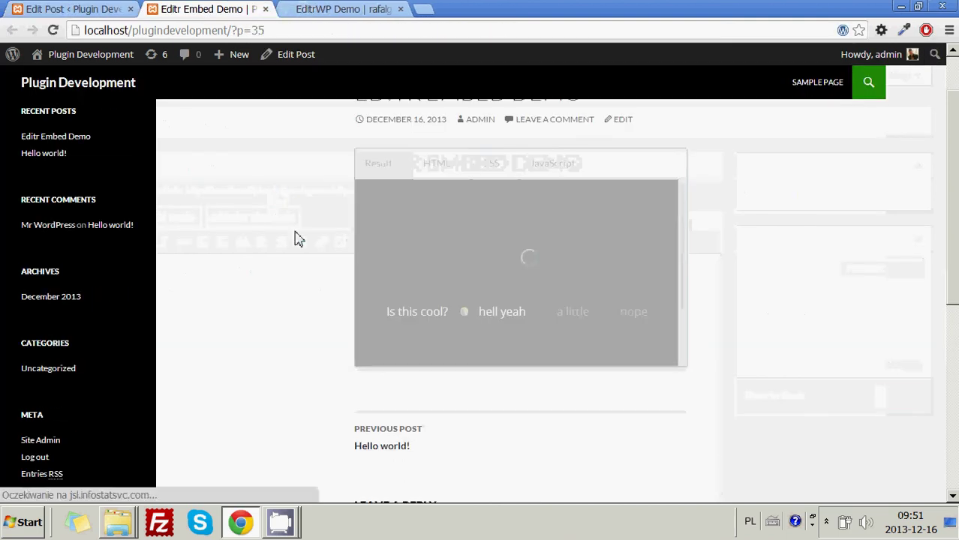
mouse_move(454, 173)
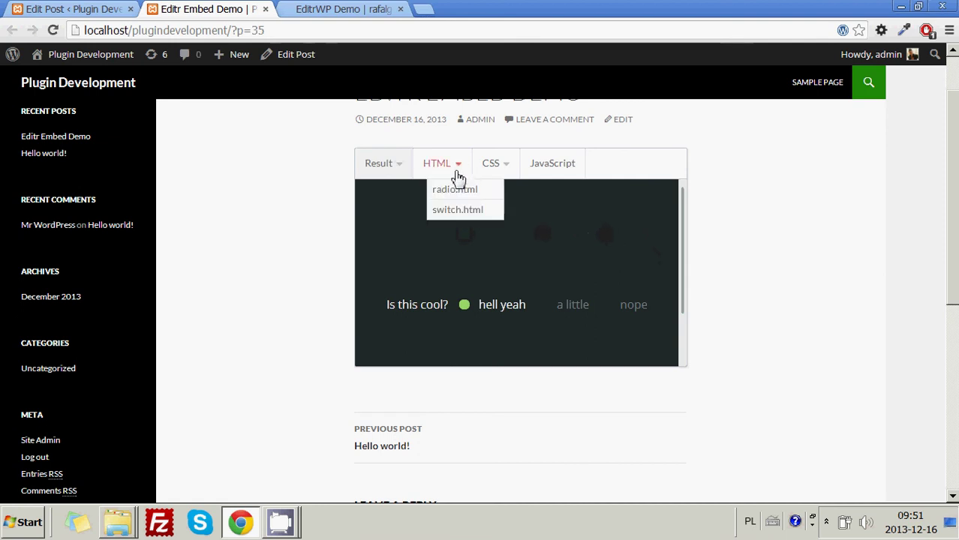
click(445, 195)
mouse_move(507, 162)
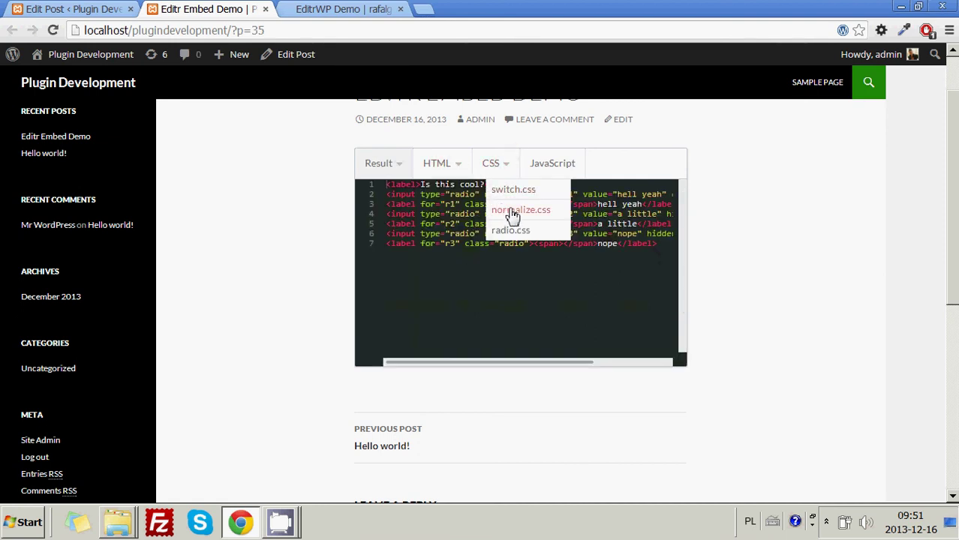
click(512, 215)
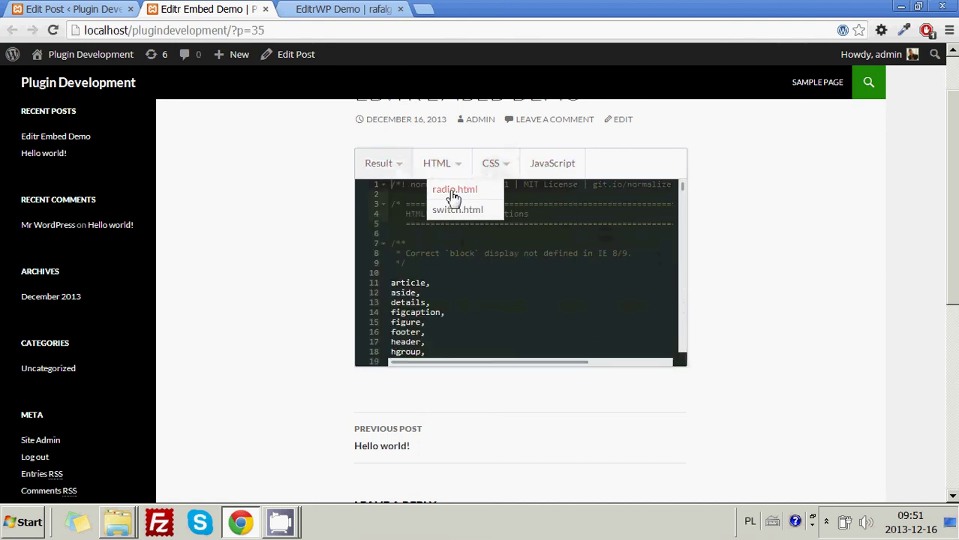
Step: Browse radio.html and switch.html in the embed's HTML view, then in its Result view
click(454, 194)
click(459, 212)
click(386, 193)
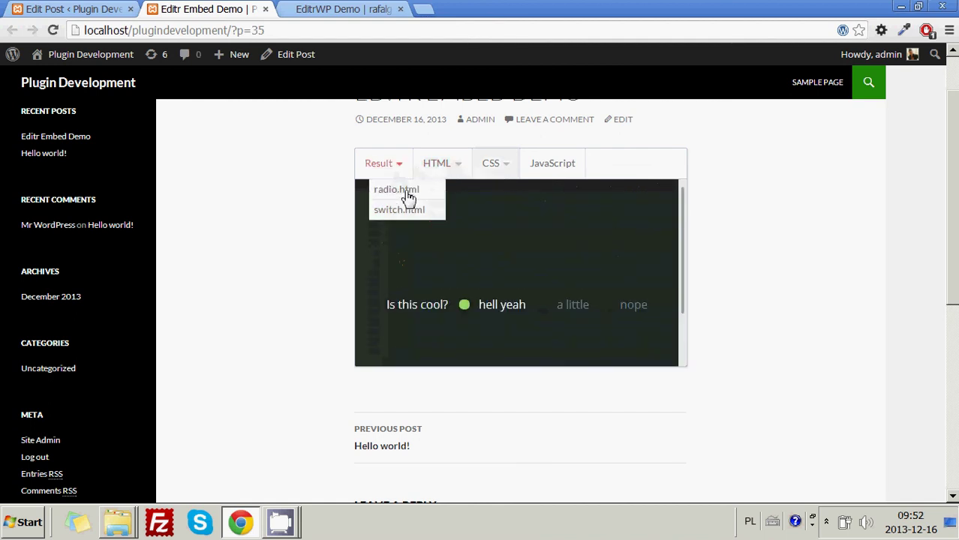
click(409, 212)
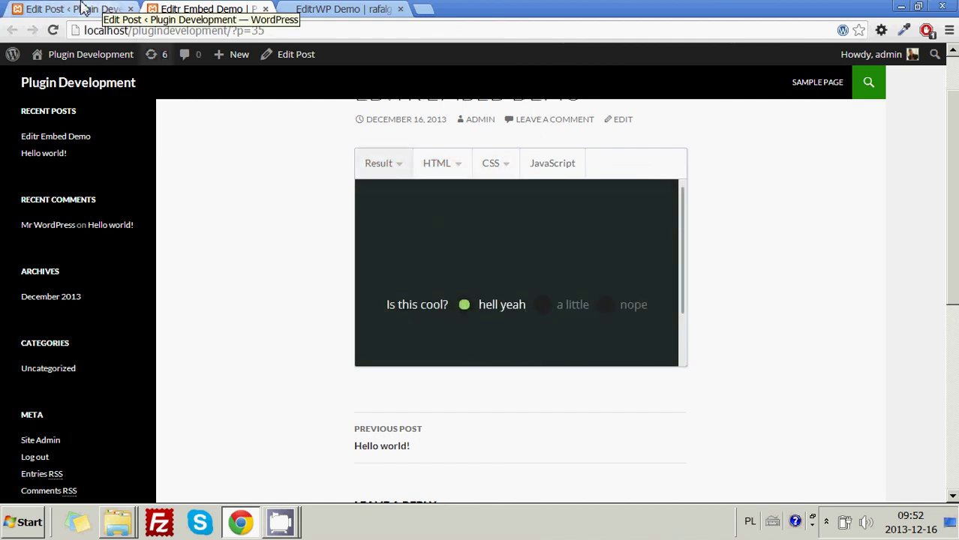
Step: In the EditrWP settings, set the default view to Cartesian and theme to Solarized Dark, enable read only by default, and save
click(79, 8)
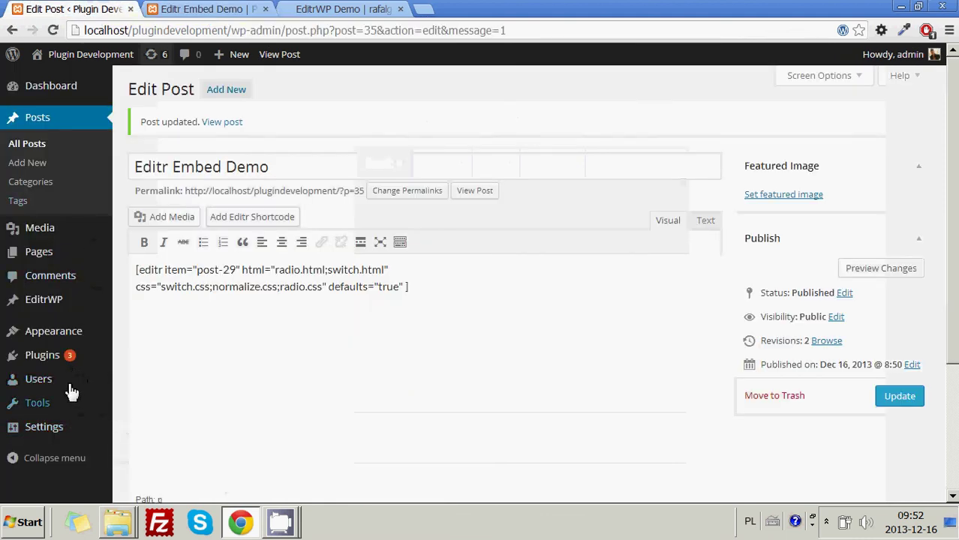
mouse_move(80, 415)
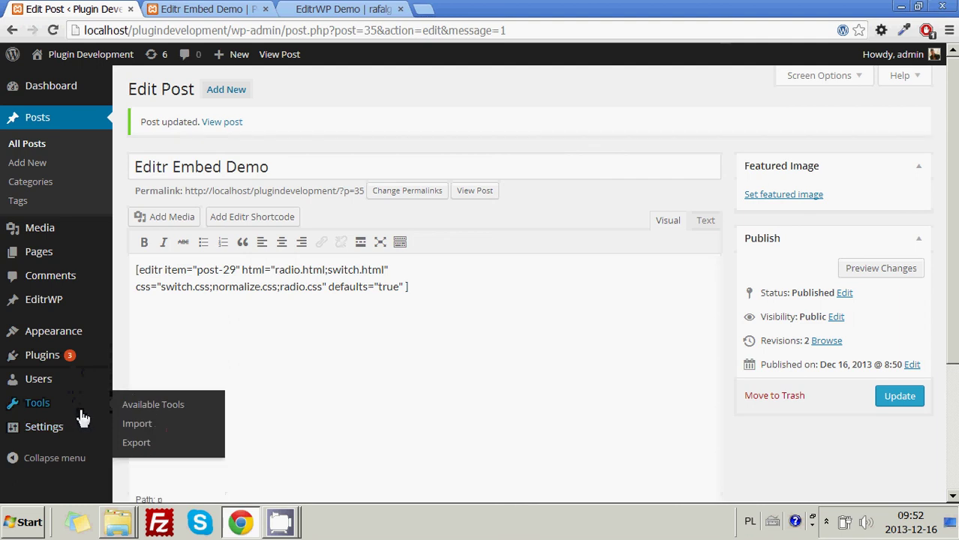
click(173, 486)
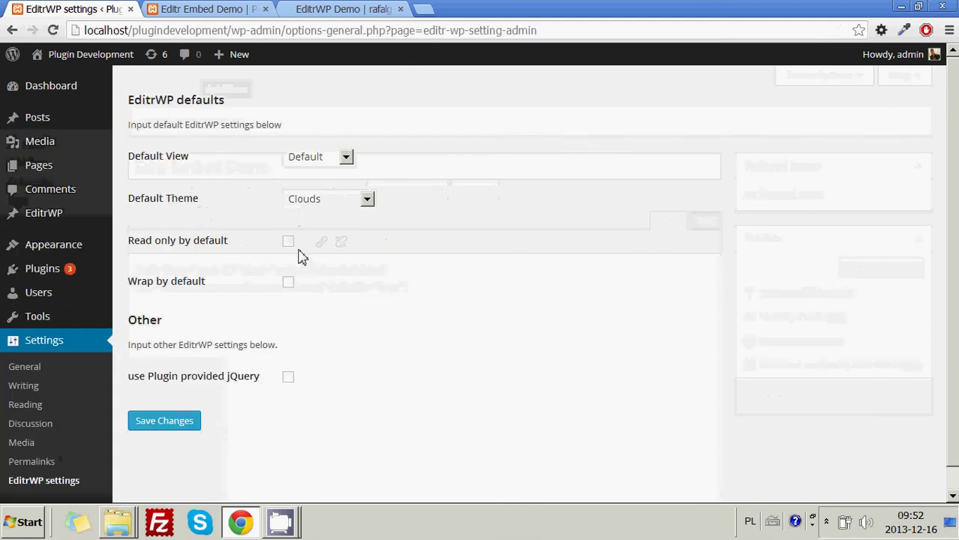
click(311, 156)
click(310, 214)
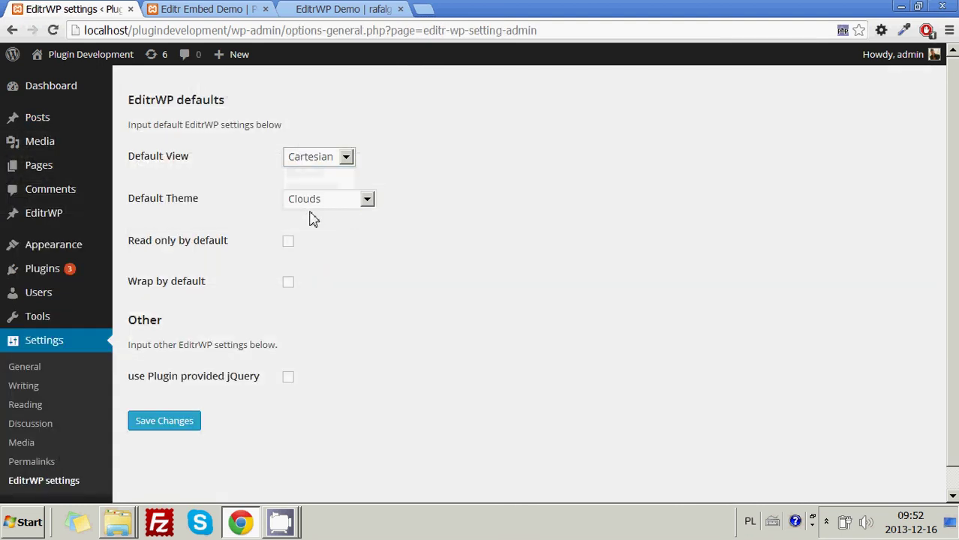
click(315, 199)
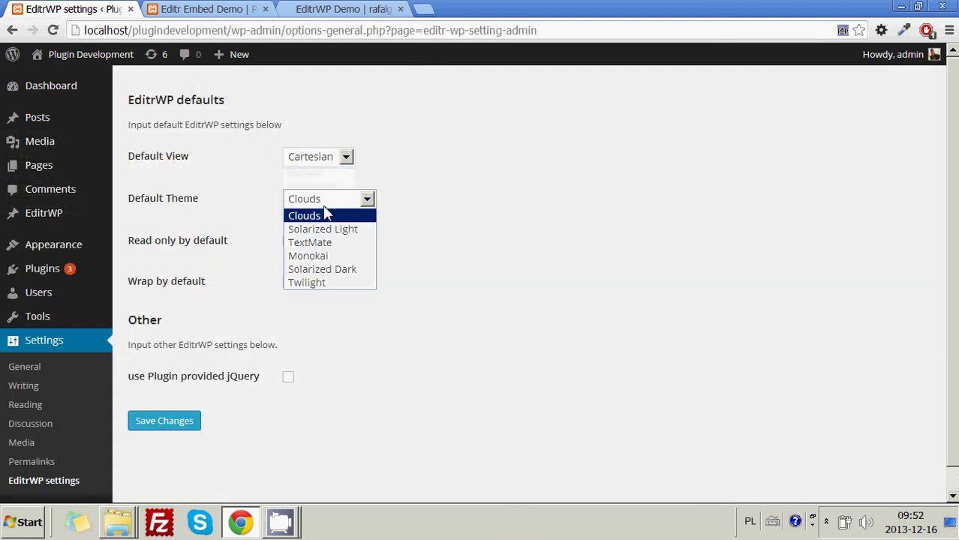
click(329, 270)
click(290, 243)
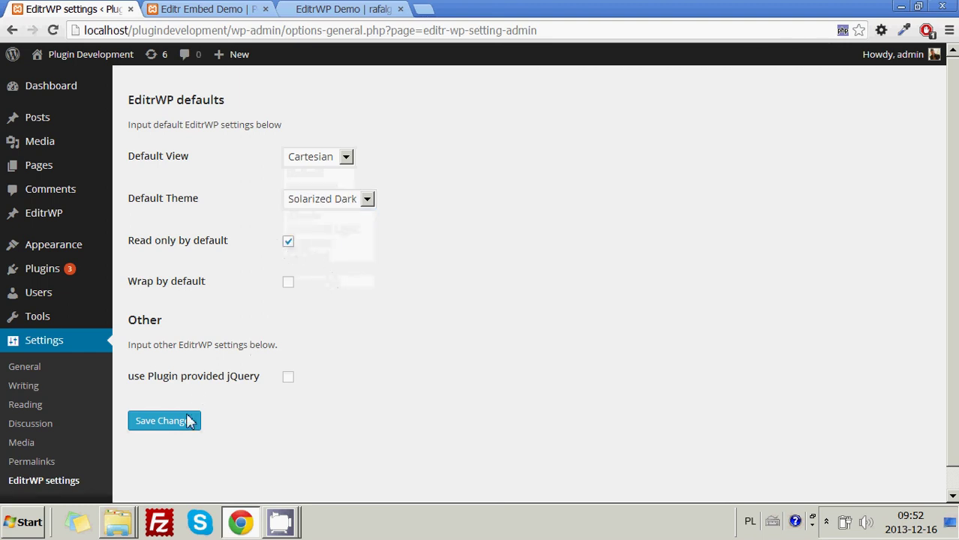
click(186, 422)
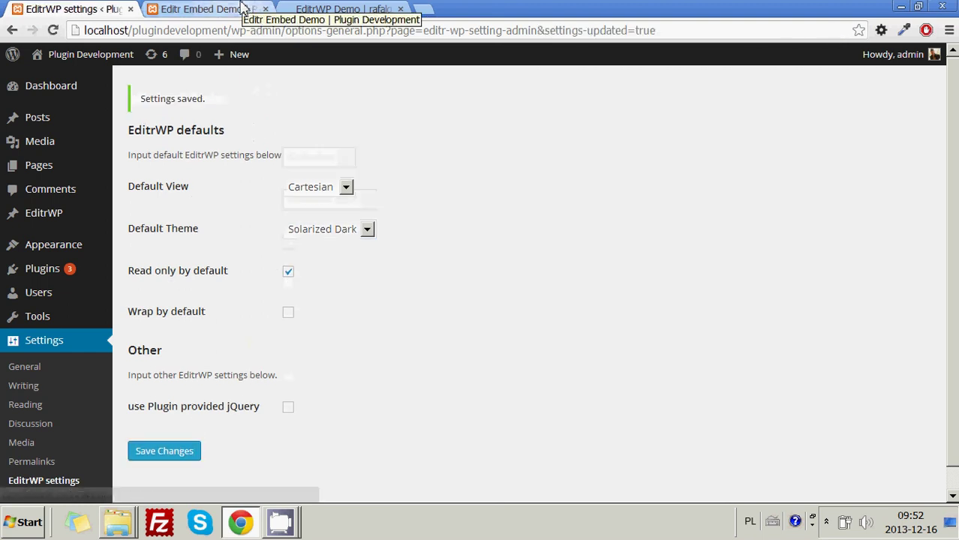
Step: Reload the published Editr Embed Demo page and check the embed's CSS and HTML panes with the saved defaults
click(254, 8)
click(57, 33)
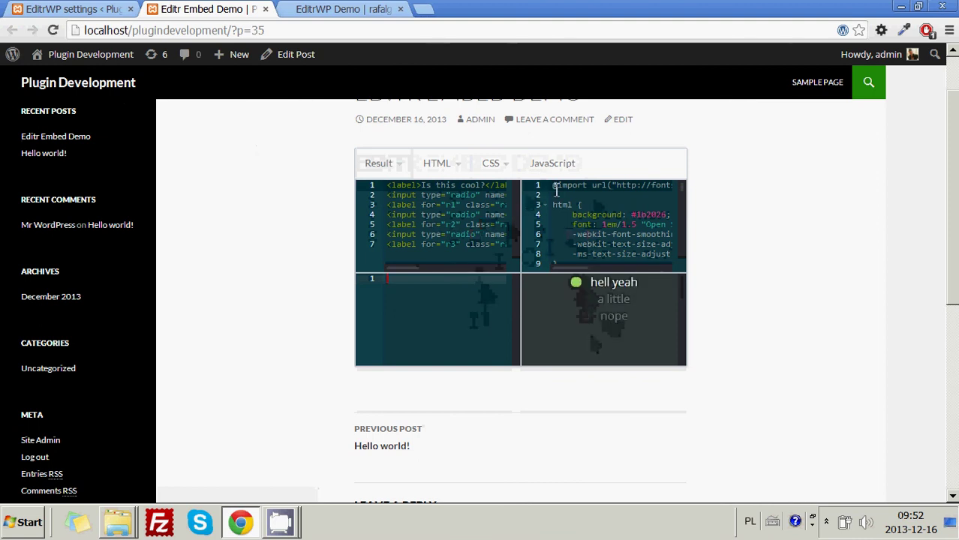
drag(653, 215, 653, 225)
click(460, 310)
Step: Show radio.html and normalize.css in the embed's code panes and test whether the HTML code is read only
mouse_move(445, 197)
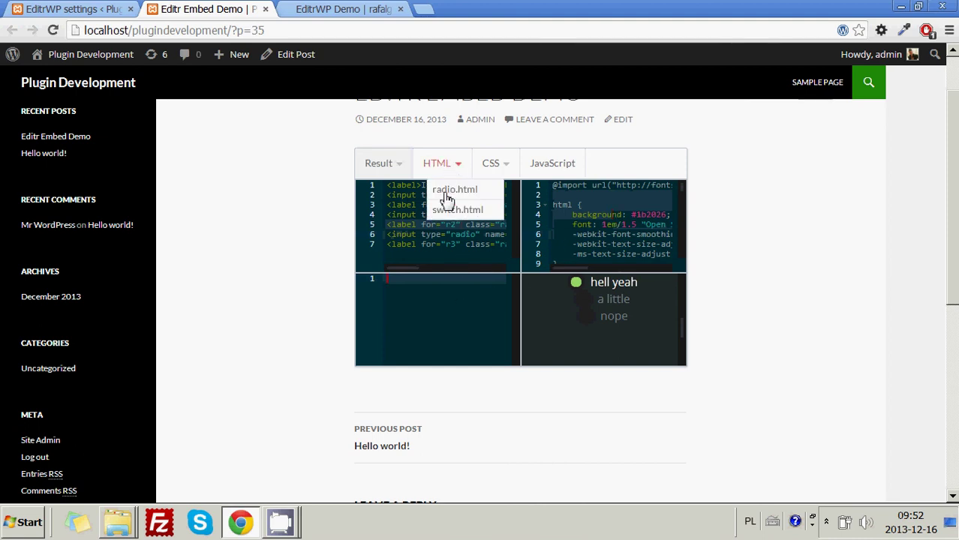
click(475, 193)
mouse_move(509, 175)
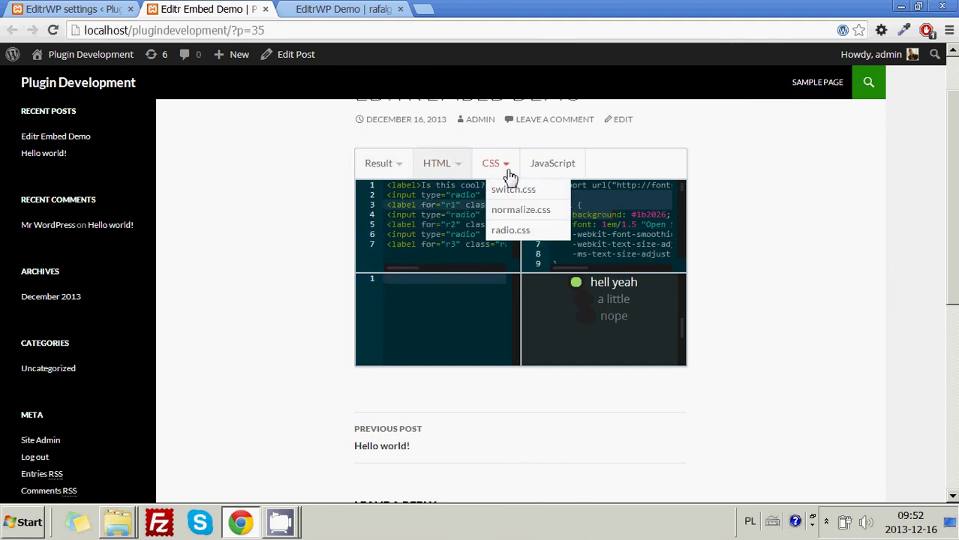
click(521, 209)
click(456, 257)
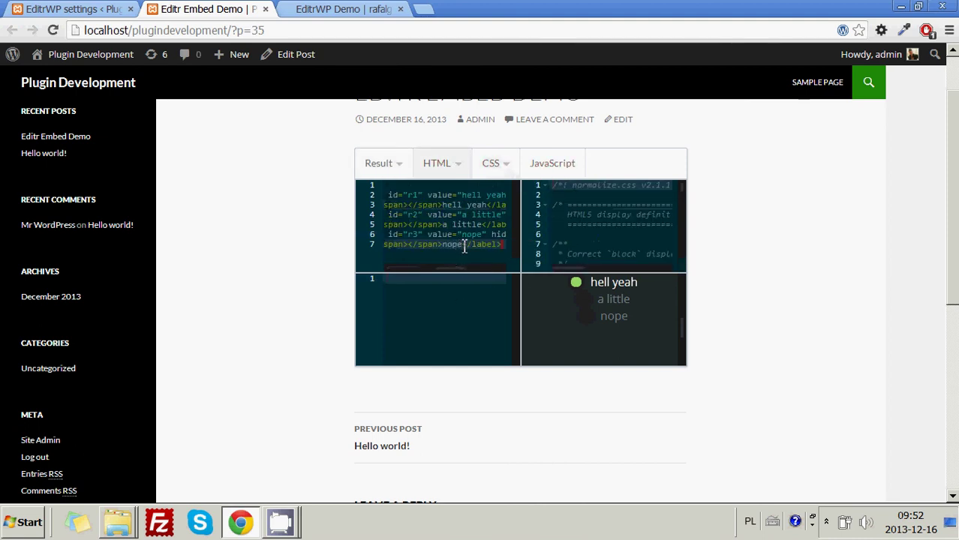
click(465, 236)
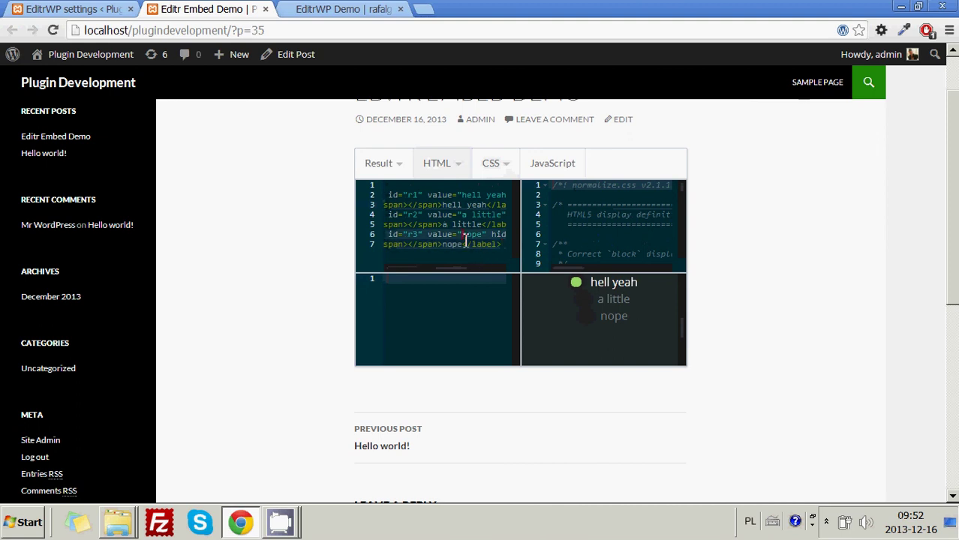
click(536, 231)
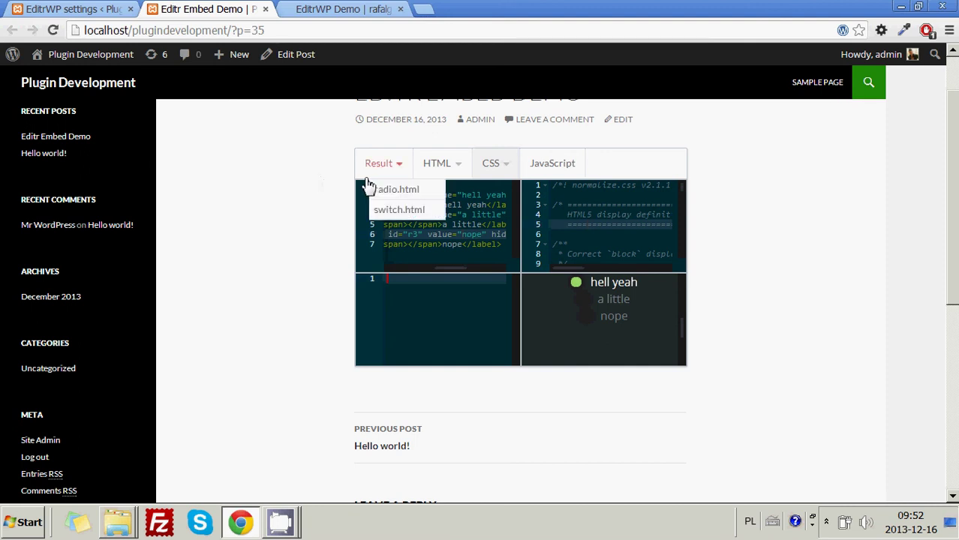
Step: View the EditrWP Demo page and its address, and return to the published Editr Embed Demo page
click(329, 9)
click(364, 32)
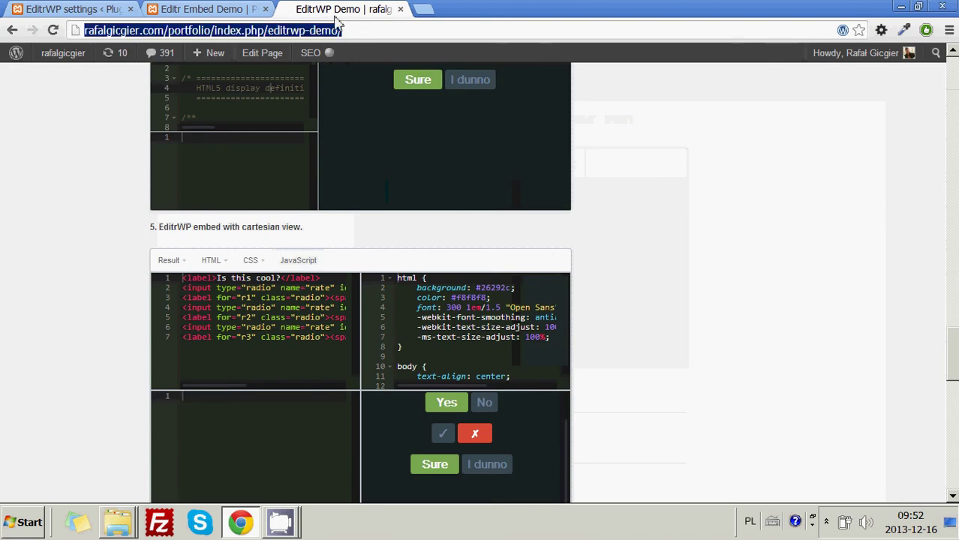
click(229, 9)
click(280, 523)
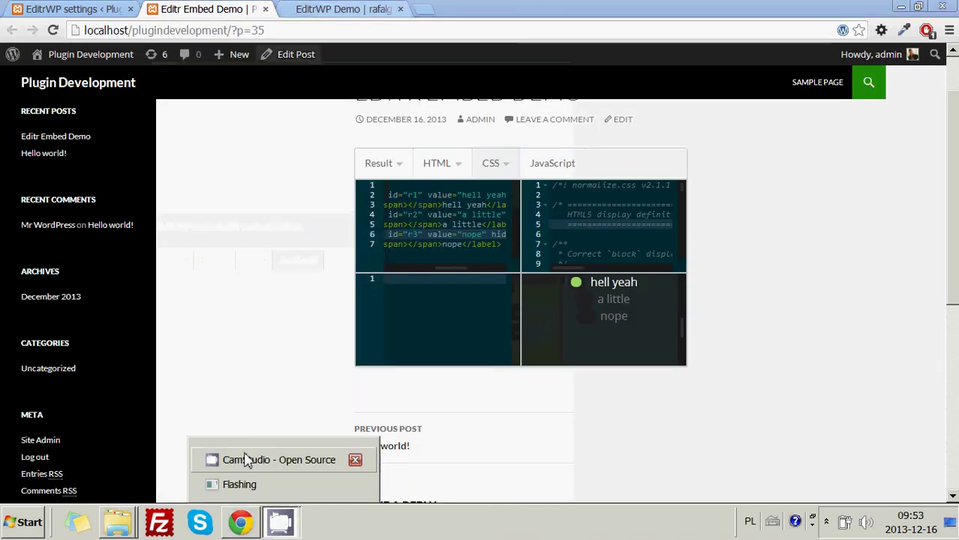